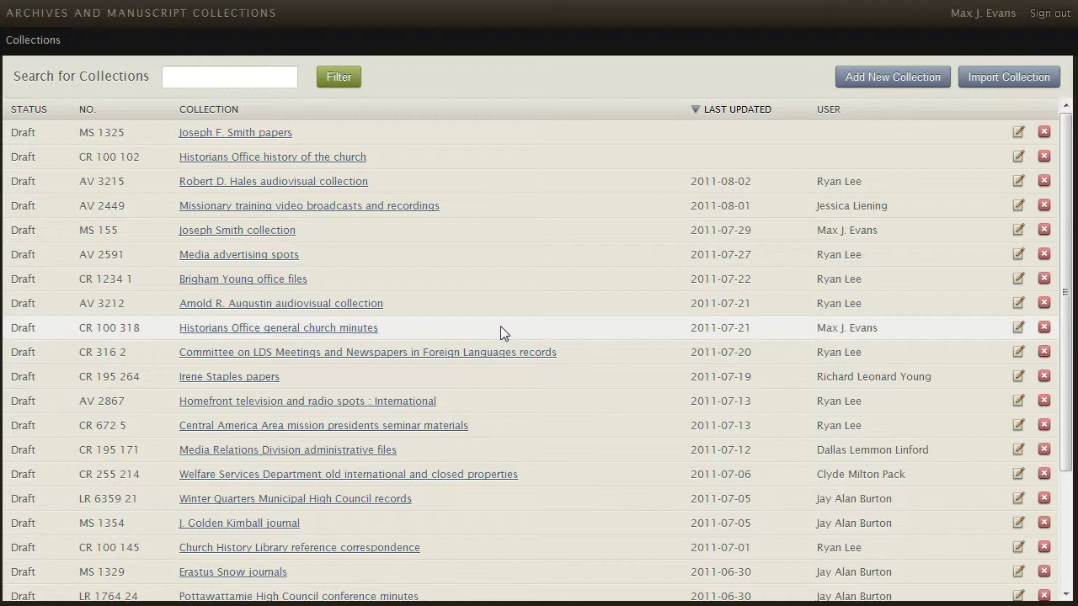
Step: Filter the collections list by call number "cr 1234 1"
click(193, 78)
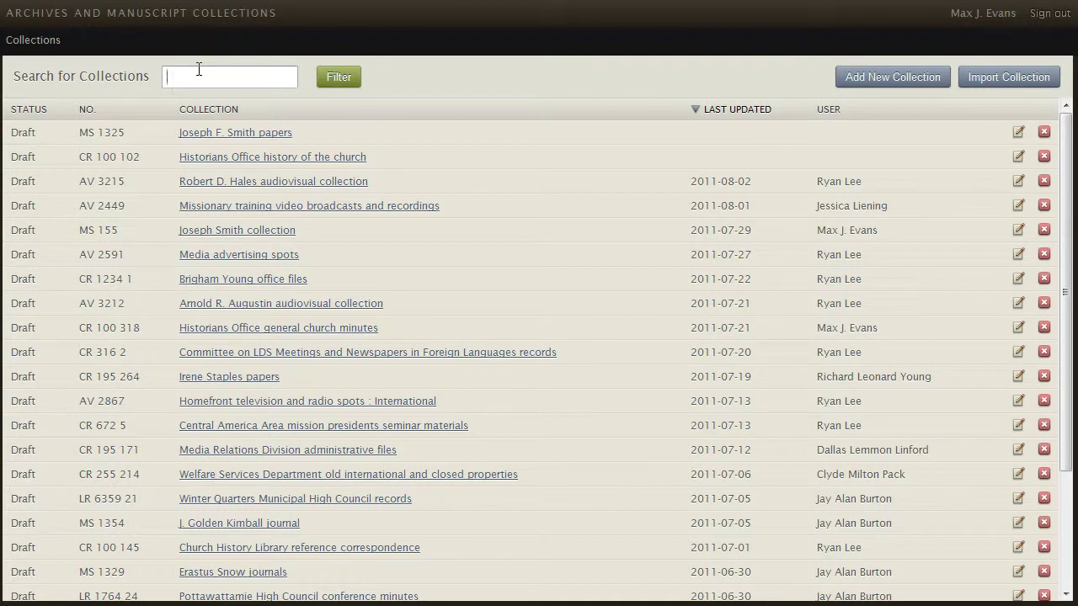
text(cr)
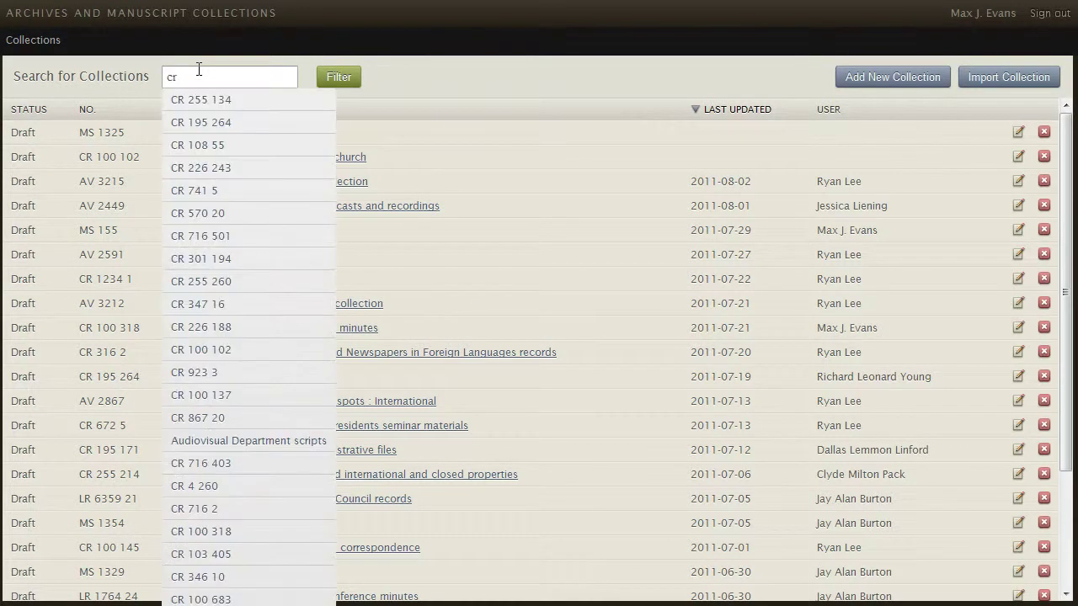
text( 1234 1)
key(Escape)
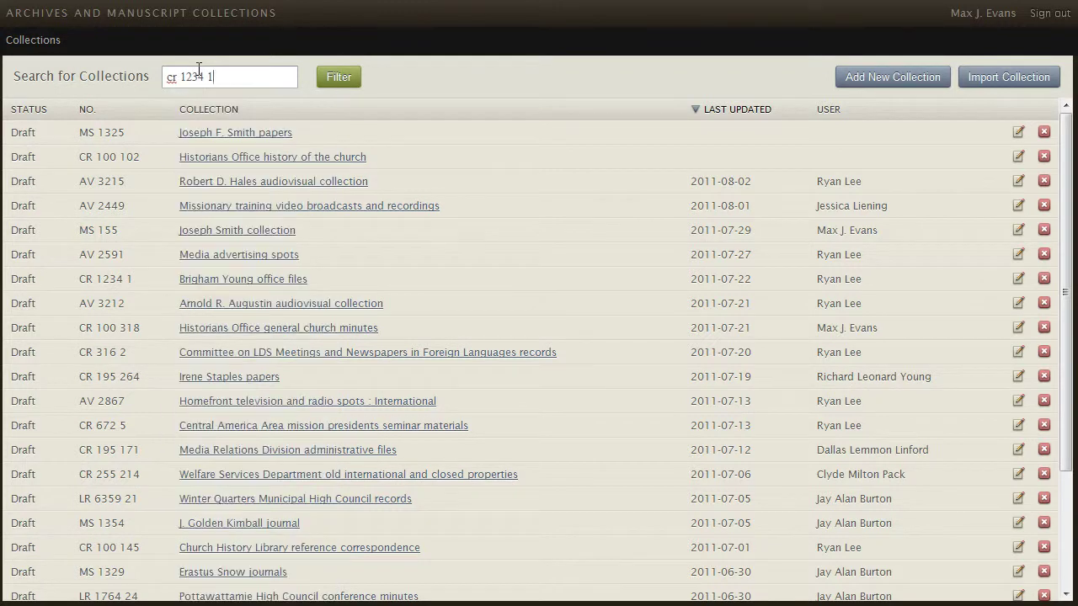
click(337, 82)
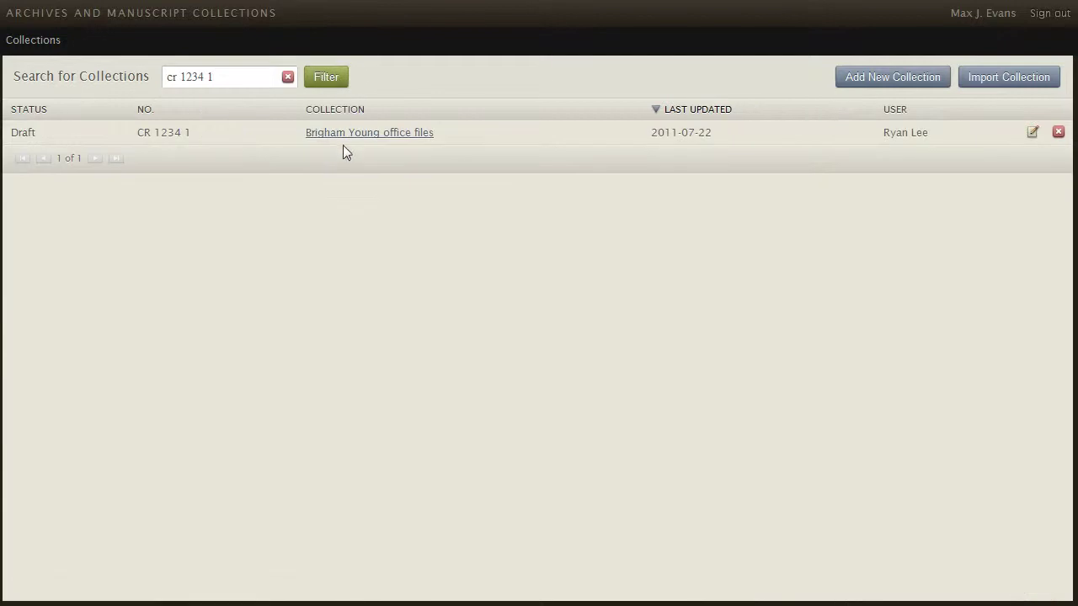
Step: Clear the filter, search for "Brig", choose the suggested "Brigham Young office files", and open that collection's record
click(287, 77)
click(219, 79)
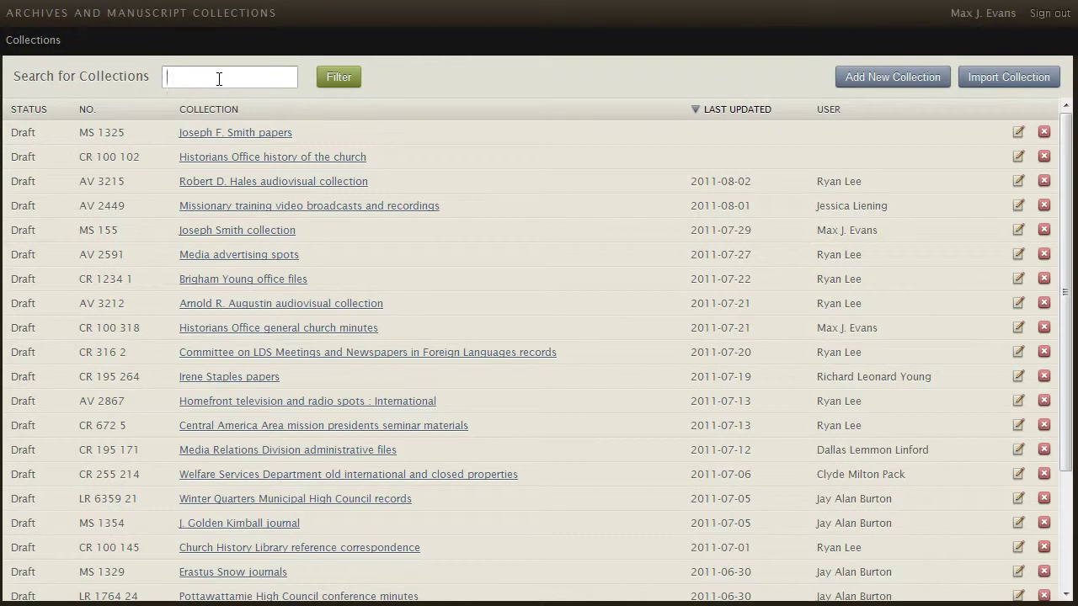
text(Brig)
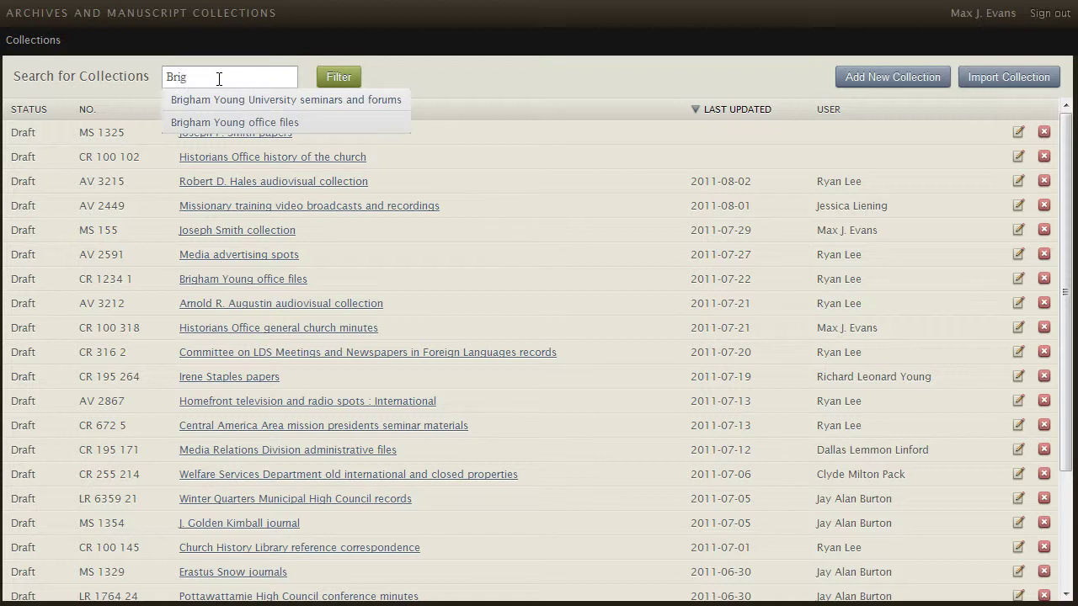
click(215, 122)
click(385, 132)
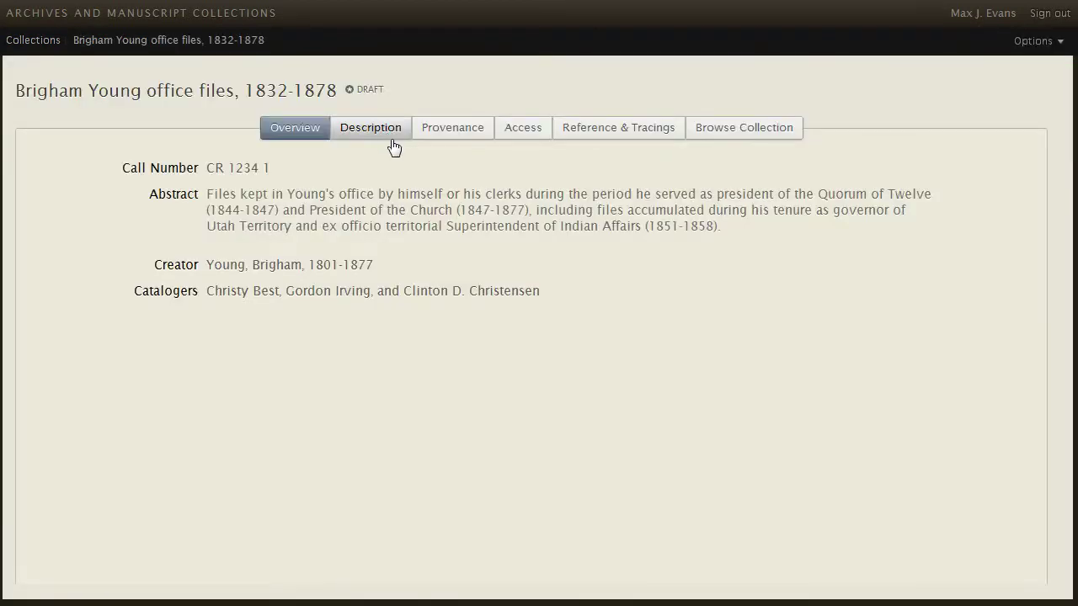
Step: Open the Brigham Young office files for editing, review the Description, Provenance, Access and Reference & Tracings sections, and cancel the edit
click(1057, 48)
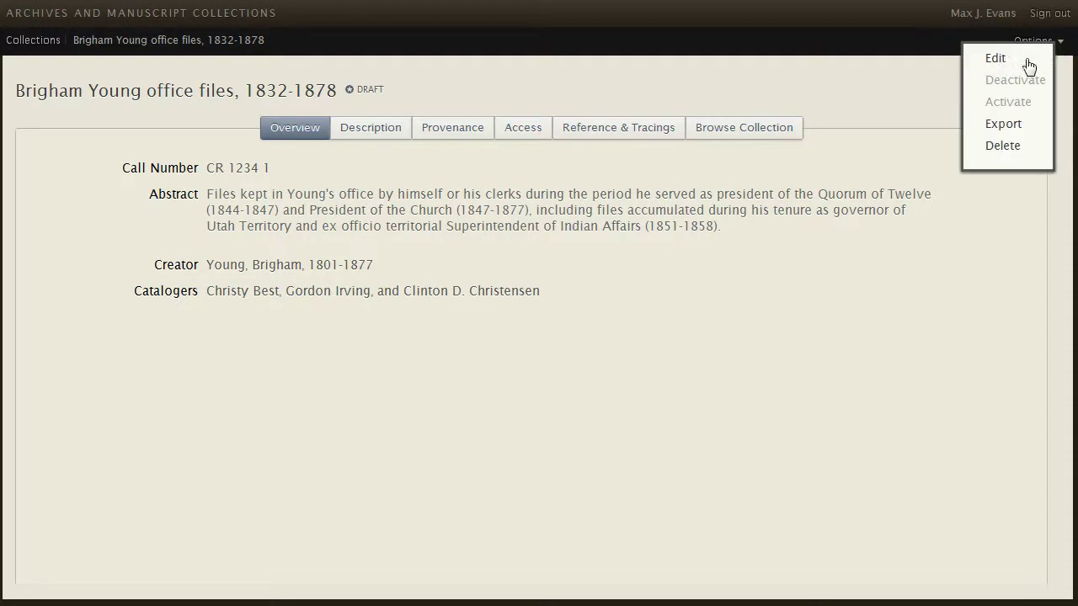
click(996, 59)
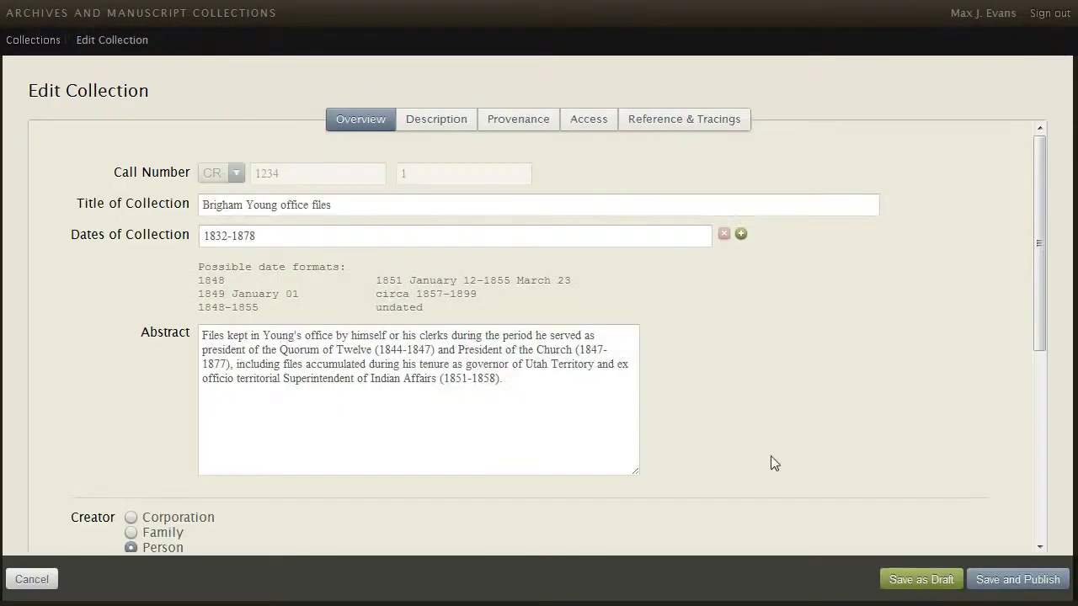
click(440, 123)
click(507, 125)
click(578, 125)
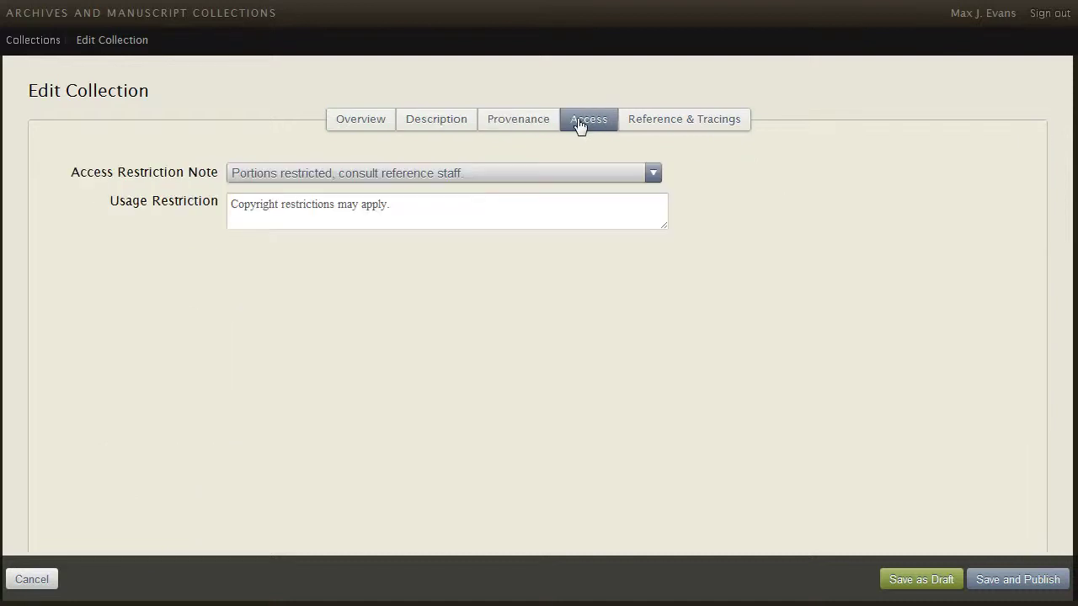
click(650, 128)
click(32, 580)
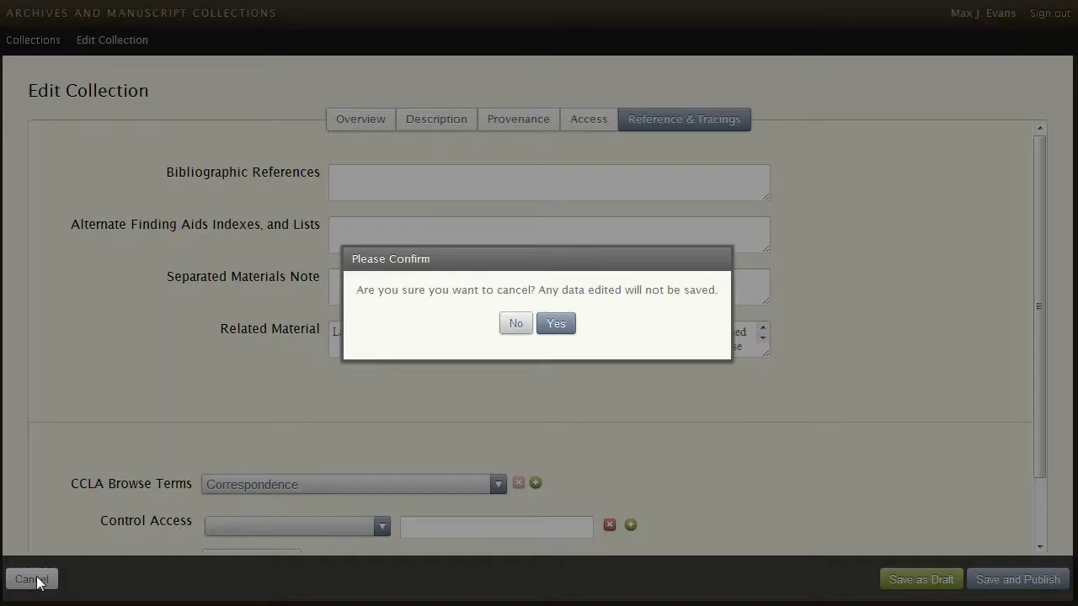
click(557, 326)
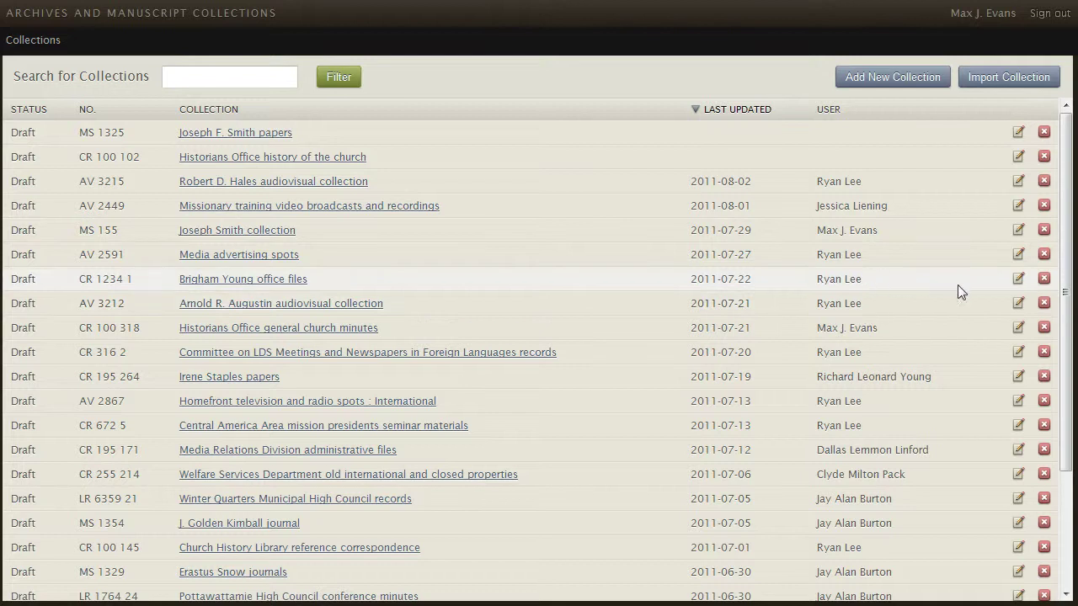
click(1019, 278)
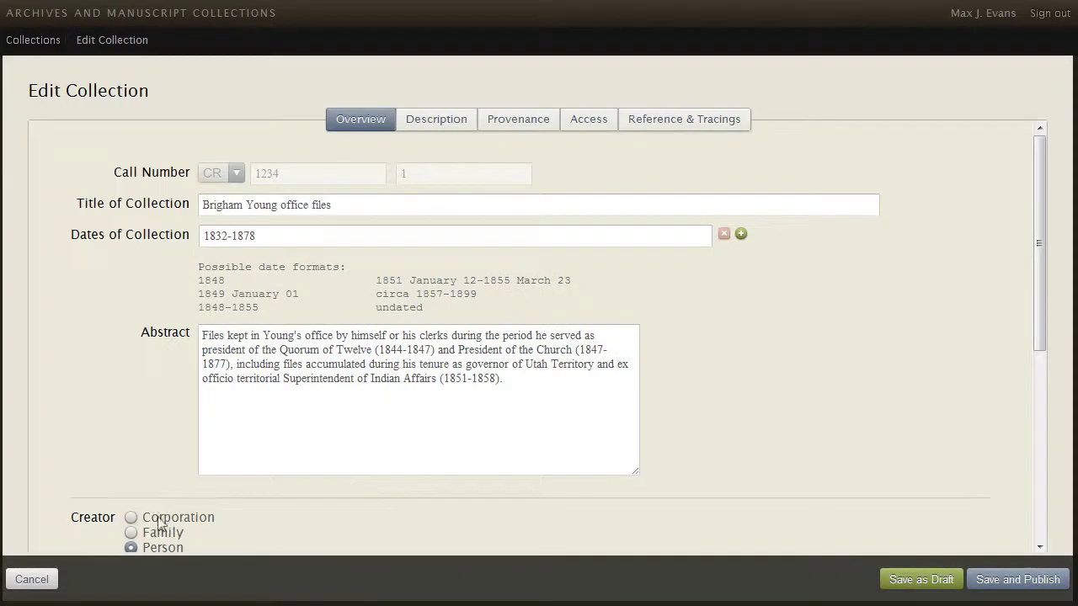
click(32, 581)
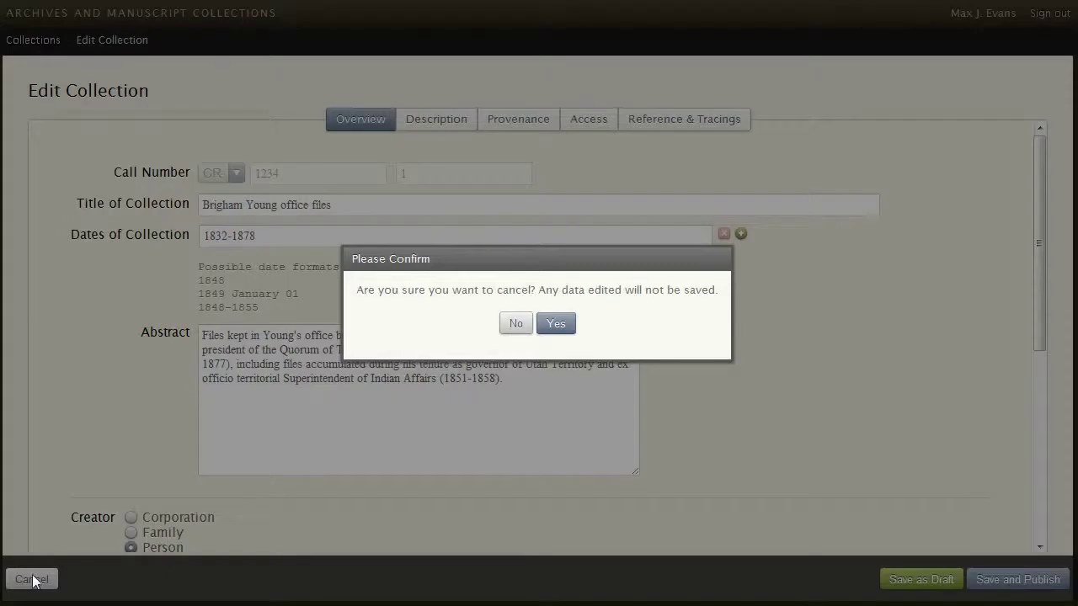
click(549, 323)
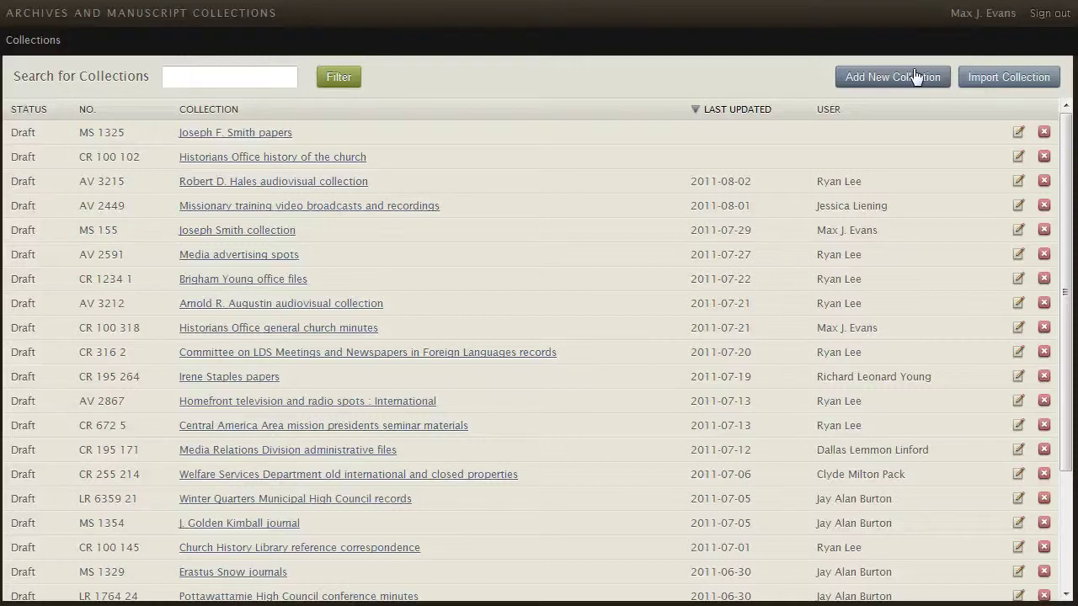
Step: Start a new collection with call number MS 318 and try to save it as a draft
click(916, 77)
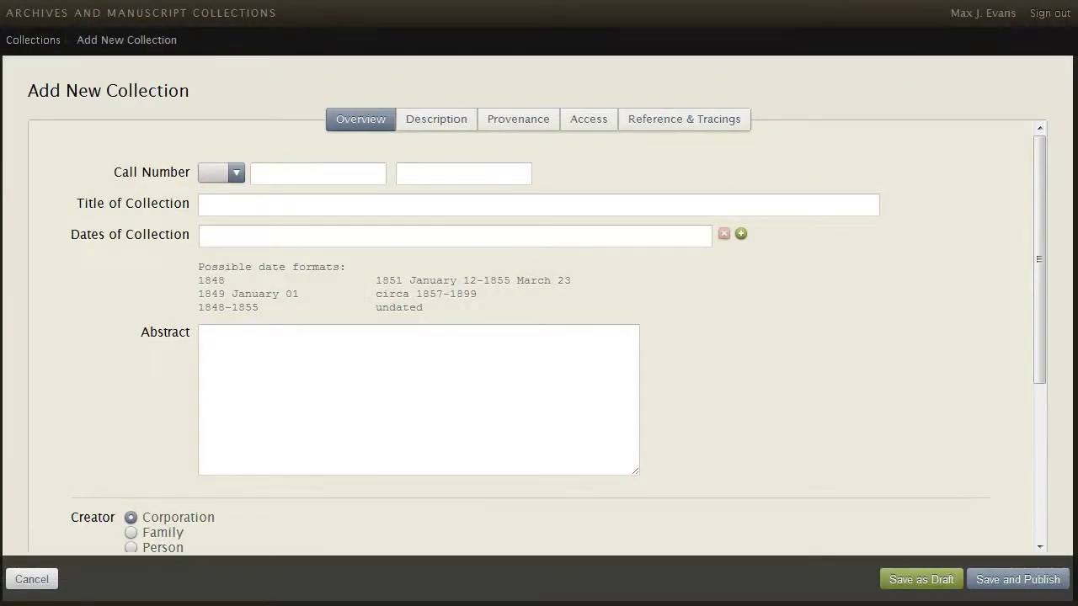
click(235, 175)
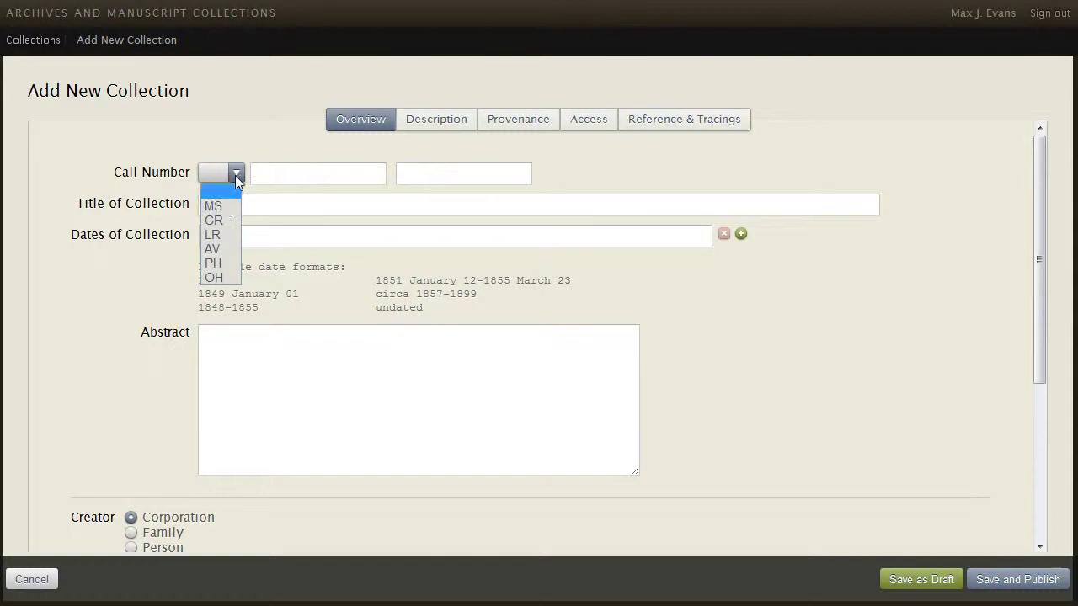
click(225, 206)
click(283, 174)
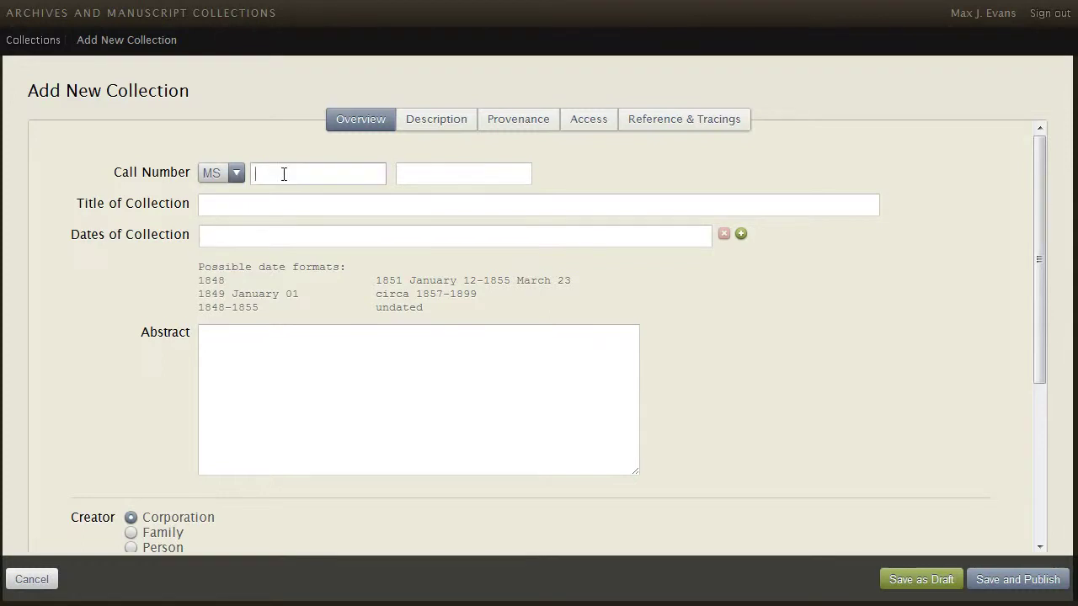
text(318)
click(921, 581)
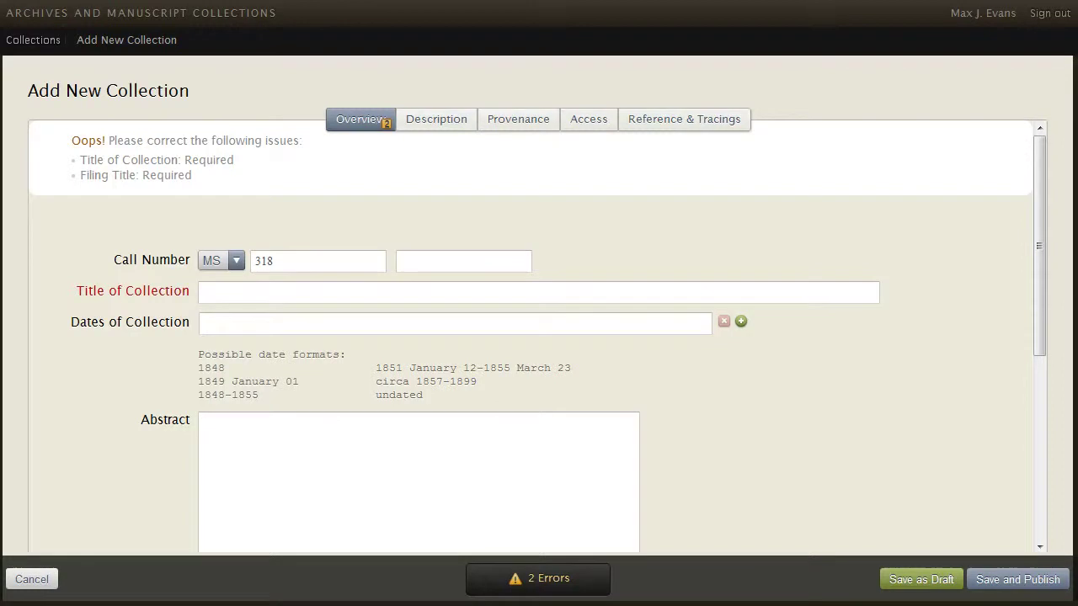
Step: Title the collection "Annals of the Southern Utah Mission" and enter the filing title "Bleak (James Godson) Annals of the Southern Utah Mission"
click(225, 296)
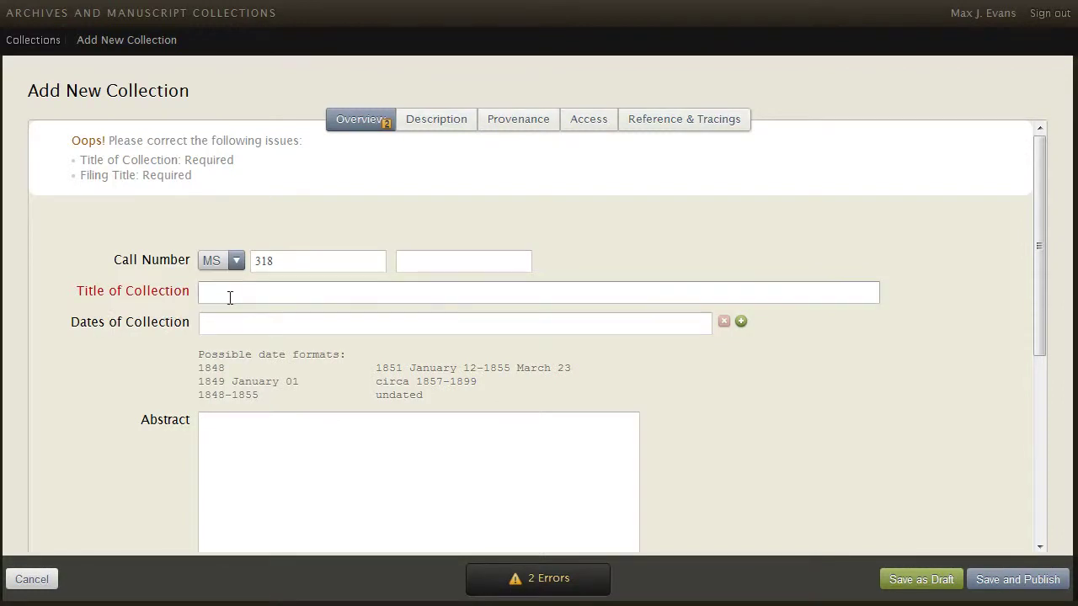
text(Annals of the Southern Utah Mission)
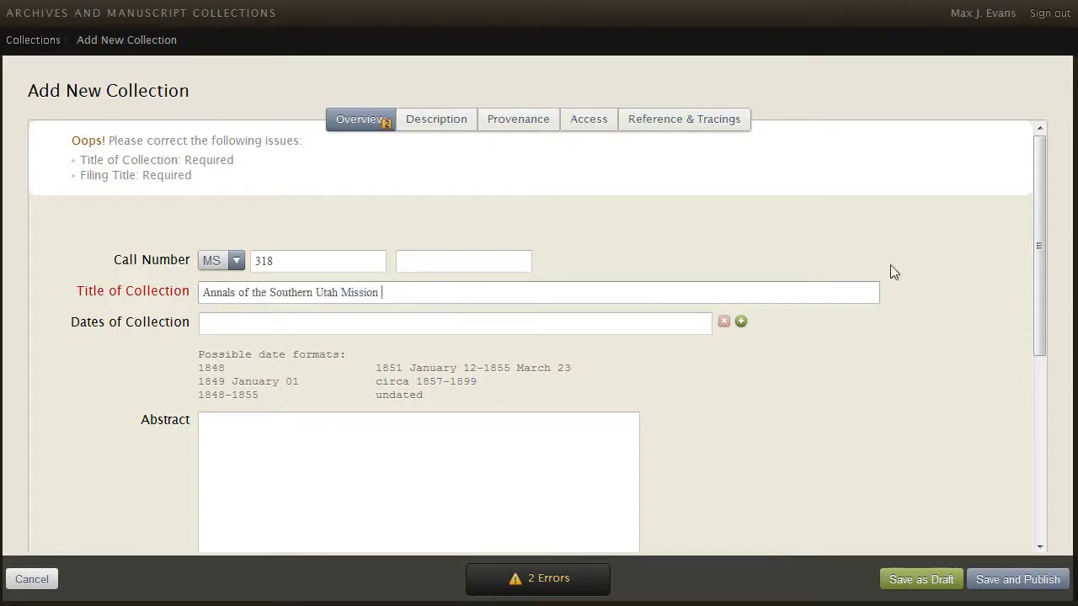
drag(1042, 296, 1044, 435)
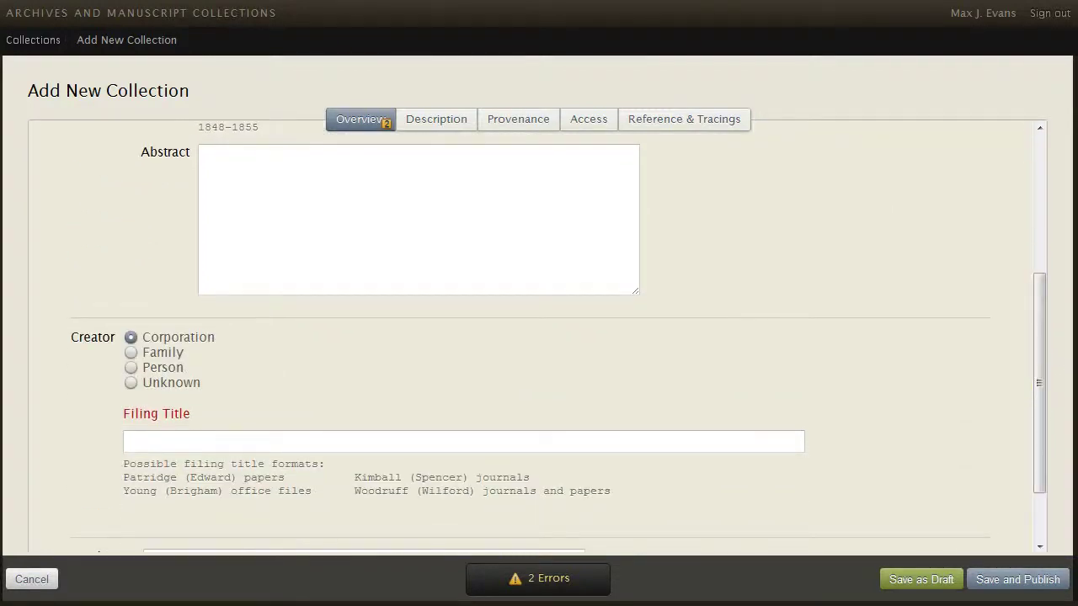
click(148, 444)
text(Bleak (James Godson) Annals of the Southern Utah Mission)
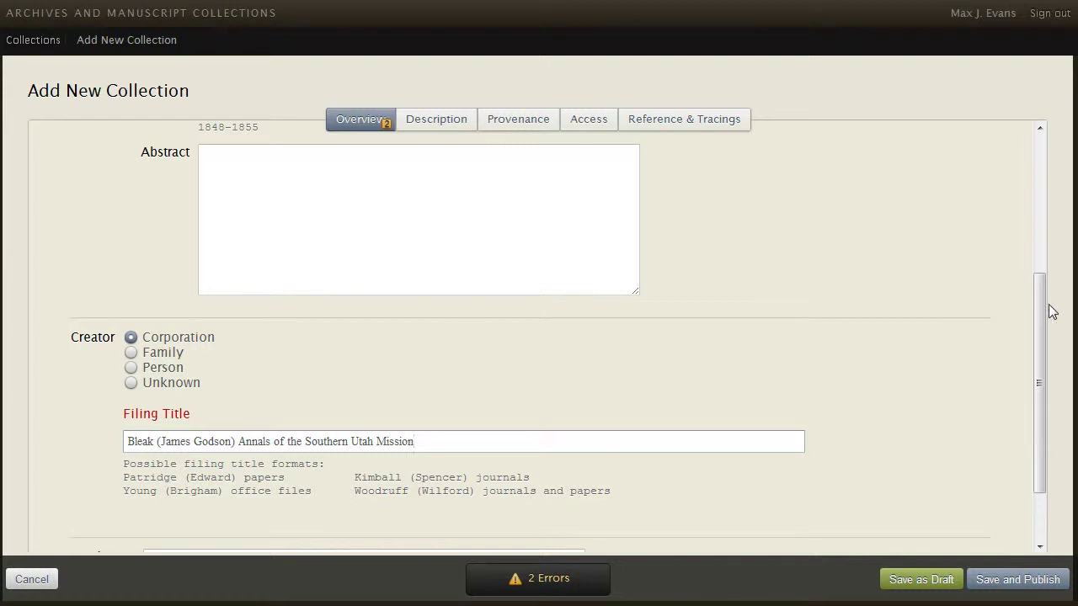
Step: Set the dates of the collection to "circa 1903-1906" and save the collection as a draft
drag(1039, 315, 1040, 196)
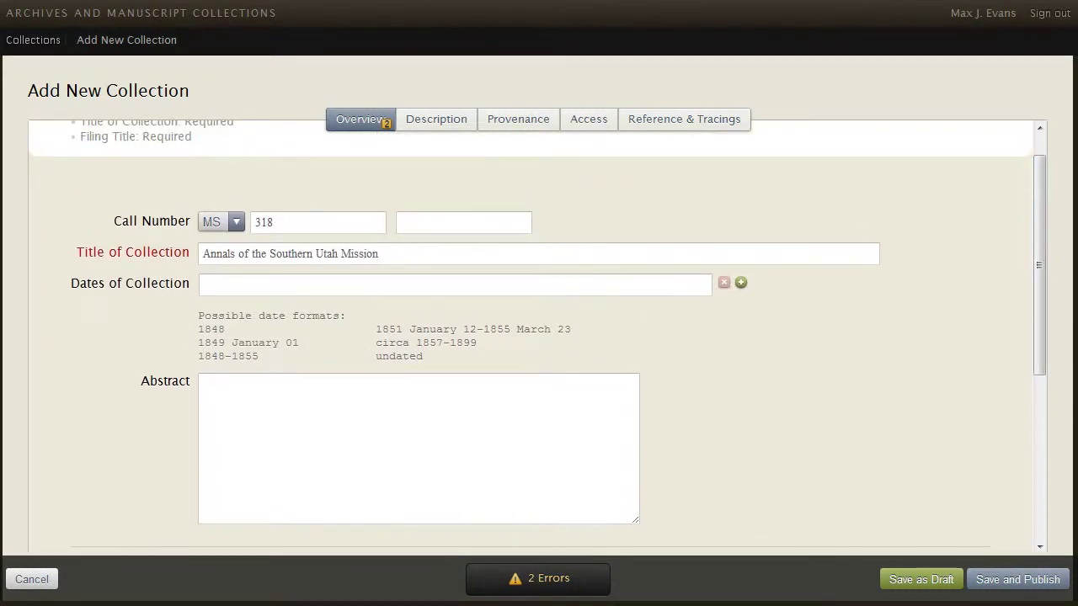
click(214, 284)
text(circa 1903-1906)
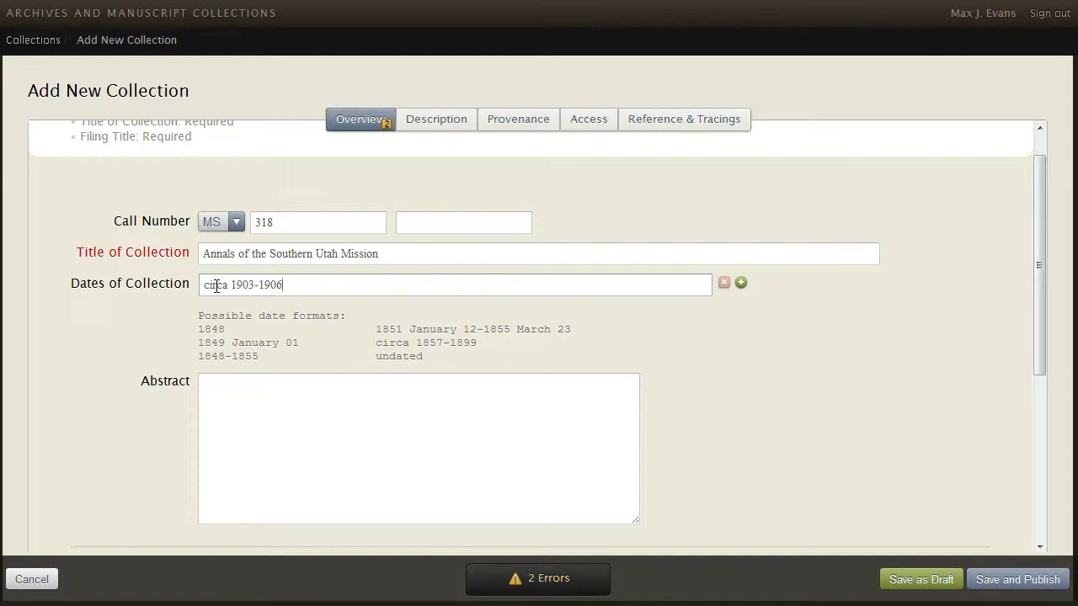
click(960, 578)
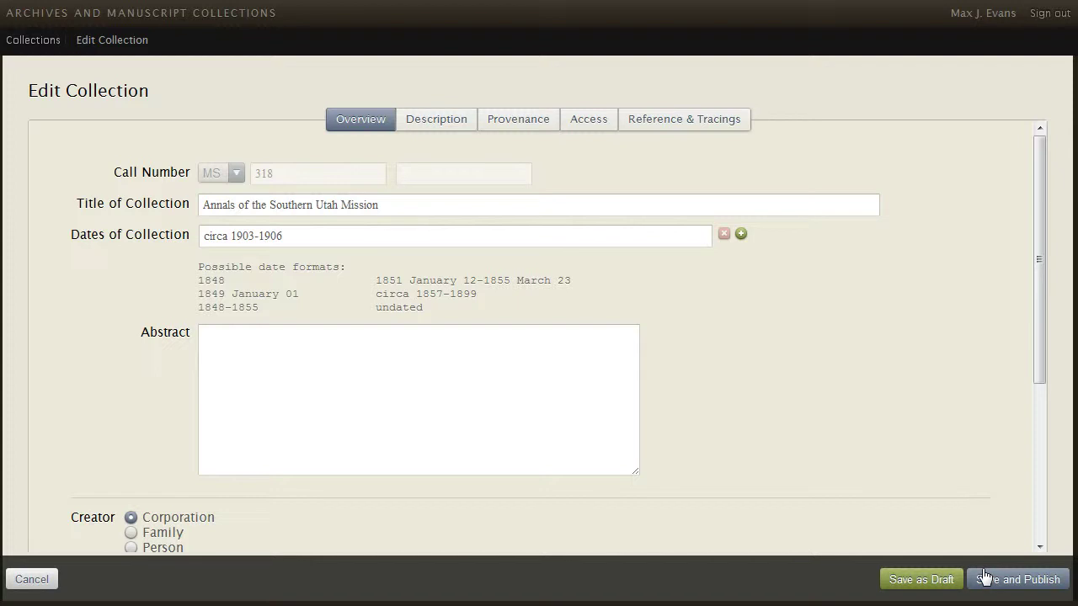
click(921, 580)
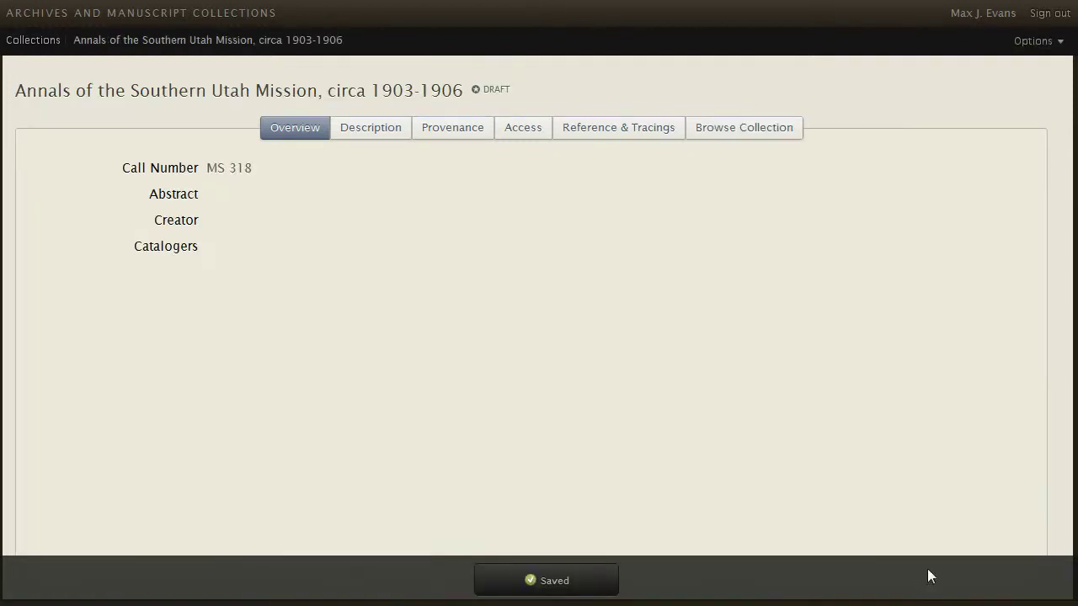
Step: Browse the saved collection and start a new file component titled "Annals, Volume 1"
click(738, 131)
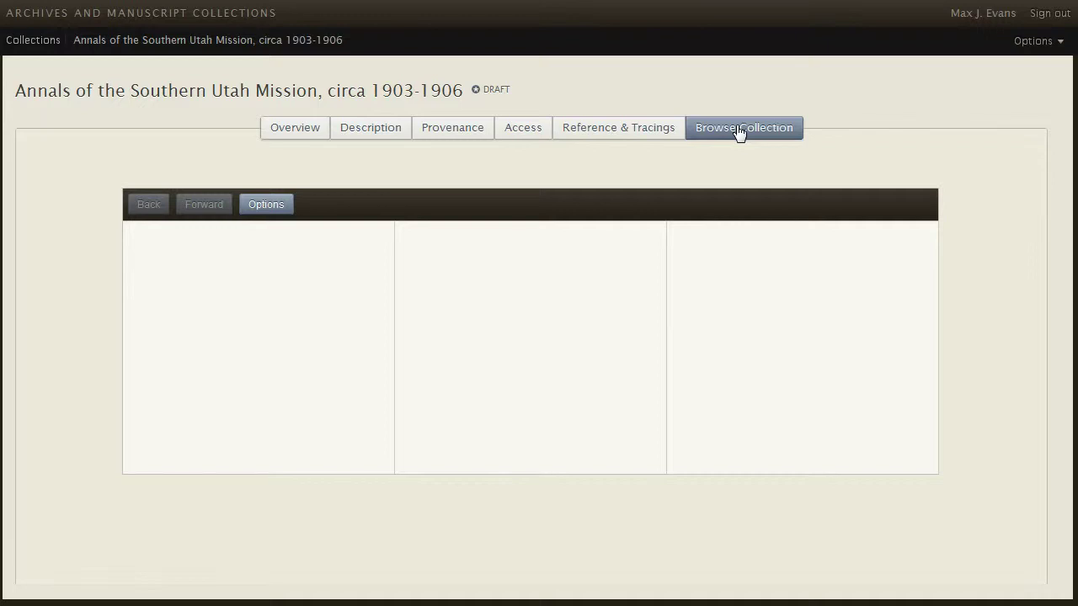
click(256, 206)
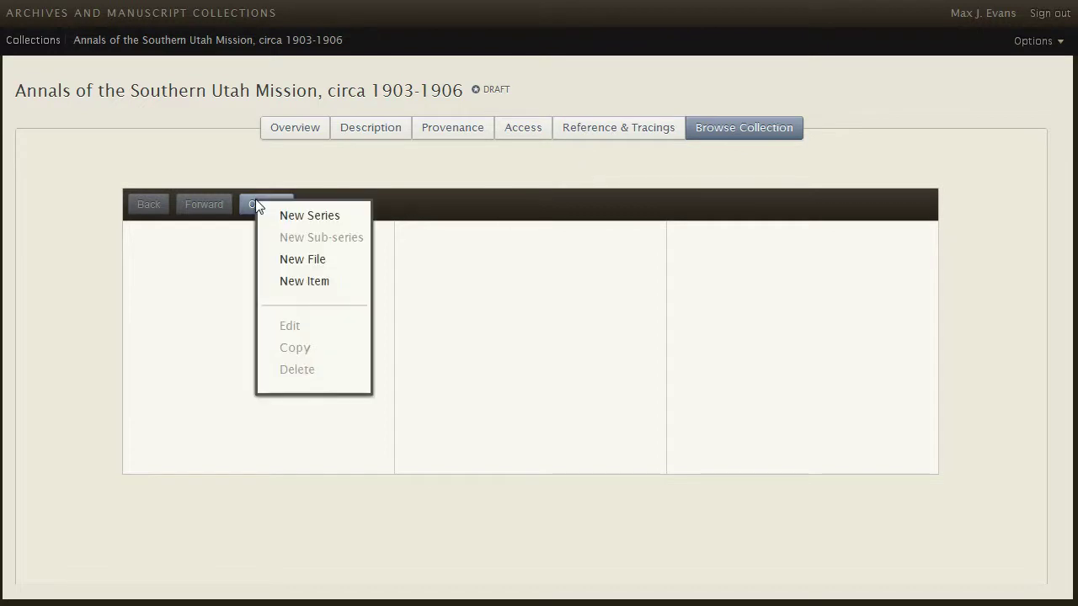
click(318, 262)
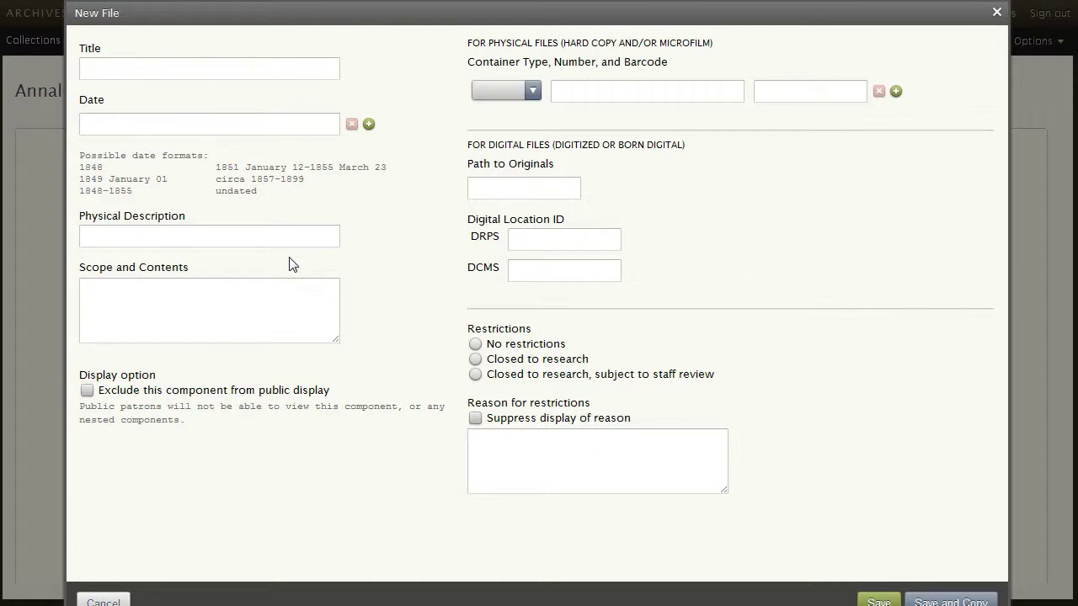
click(100, 72)
text(Annals, Volume 1)
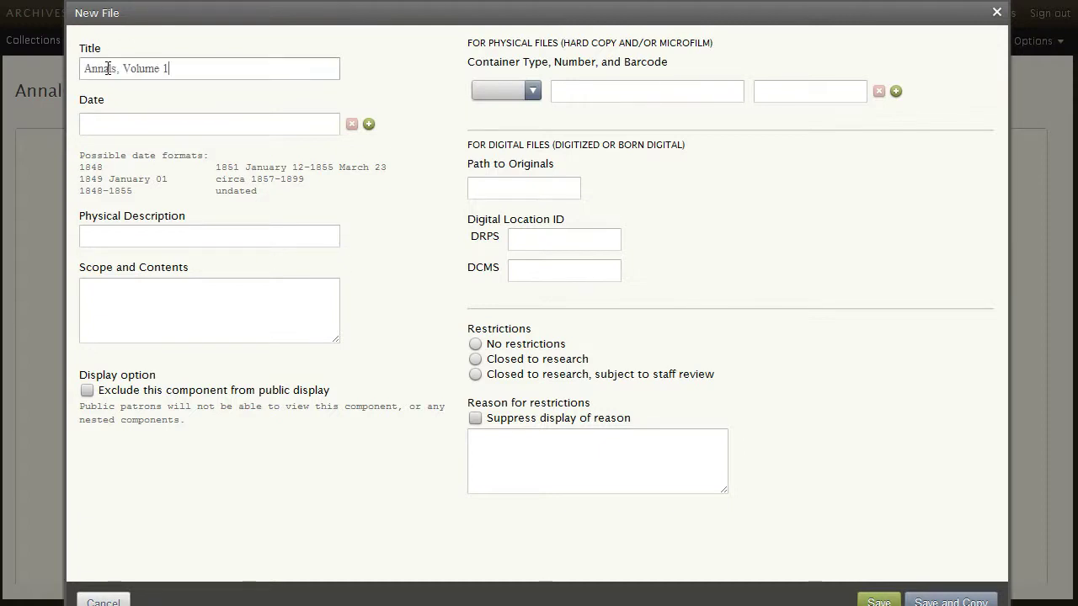
Step: Set the date of the Annals, Volume 1 file to "1850 December 7-1872 December"
click(50, 157)
click(120, 124)
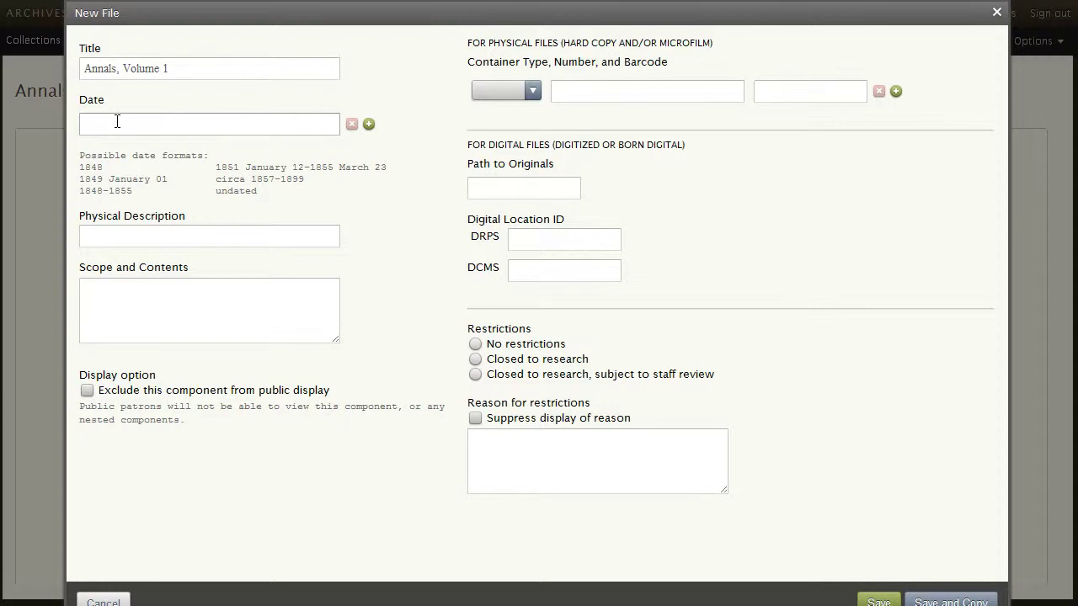
text(1850 December 7-1872 December)
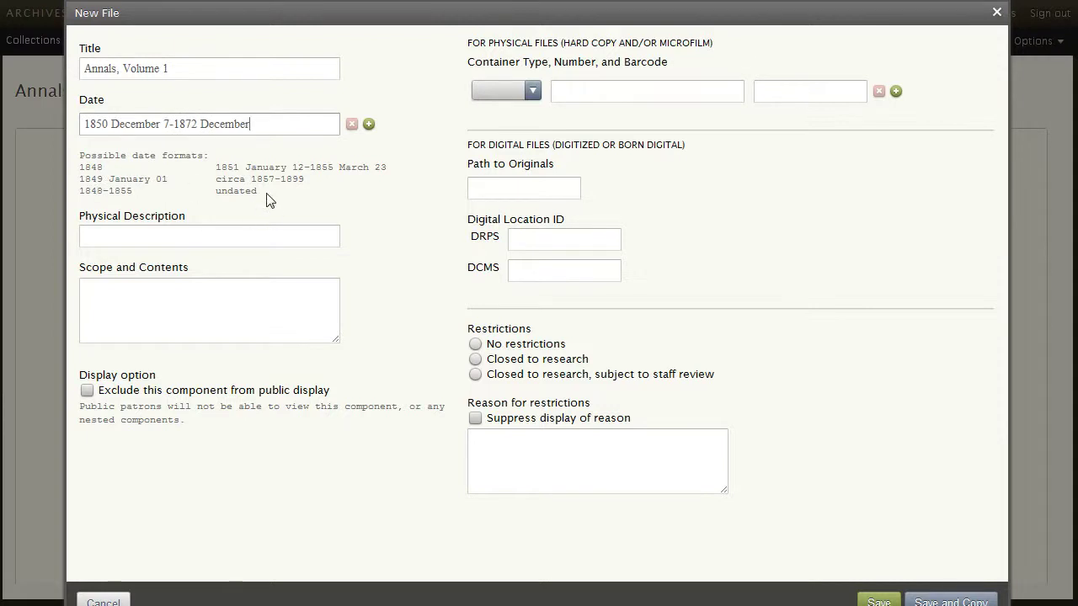
click(369, 125)
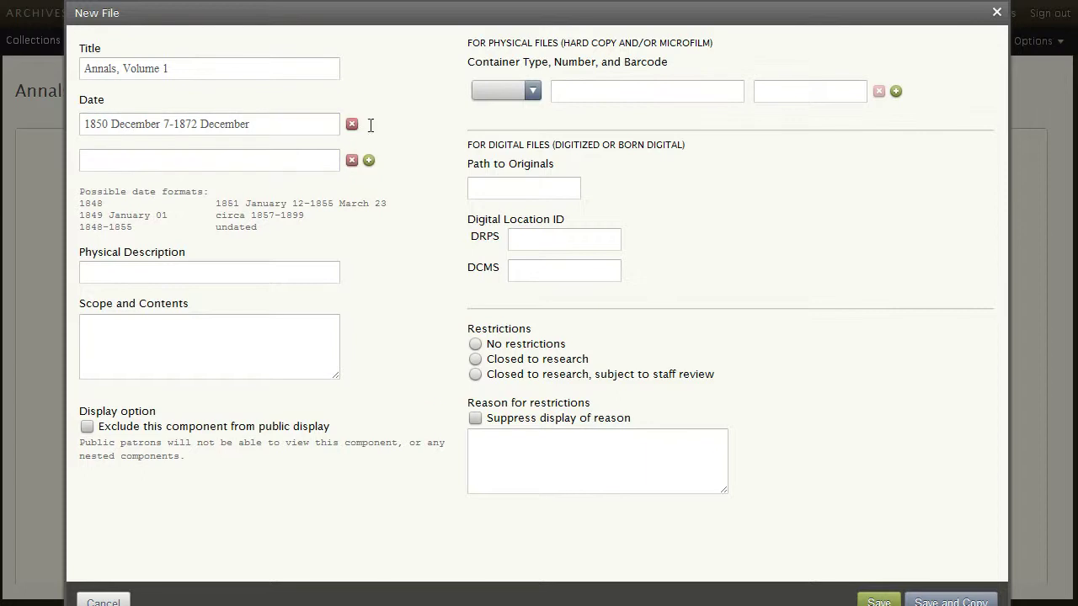
click(237, 161)
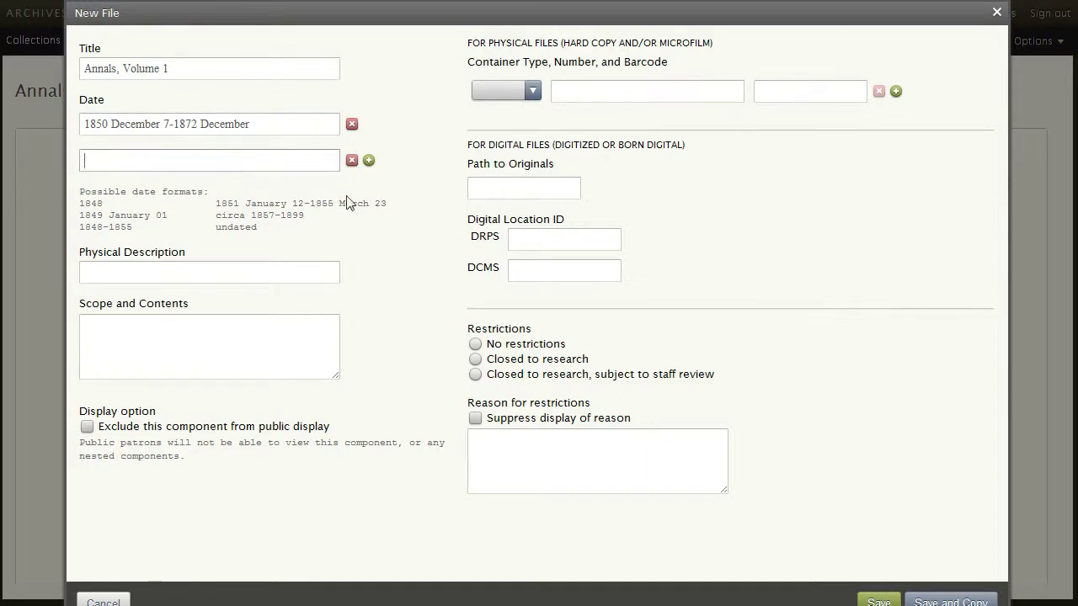
click(352, 160)
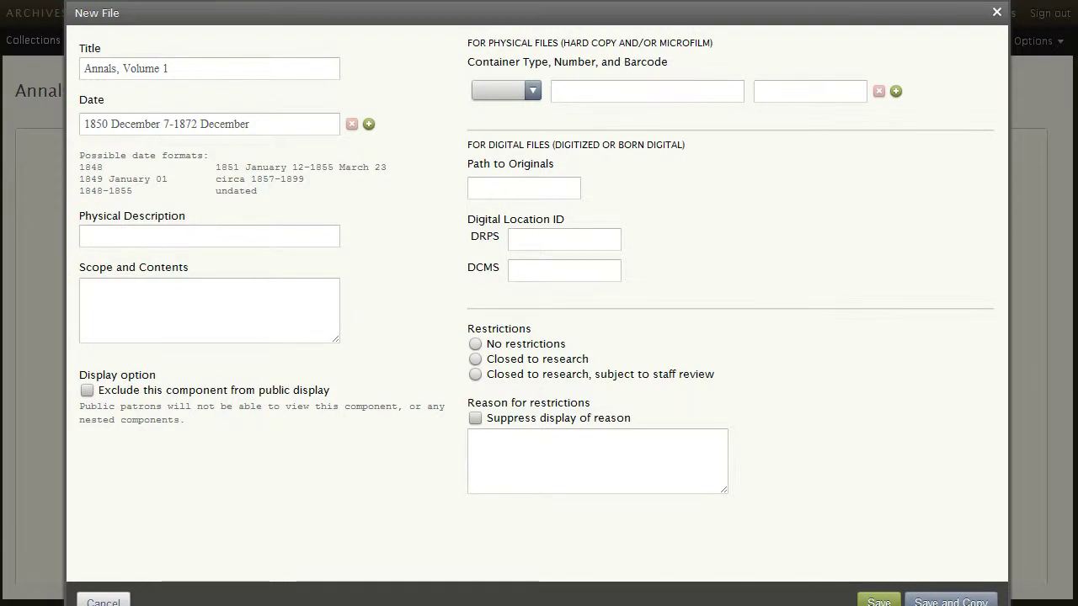
Step: Enter the physical description "1 volume,713 pages" and a scope note on the first handwritten volume chronicling St. George and other settlements in Utah's Dixie
click(101, 237)
text(1 volume,713 pages)
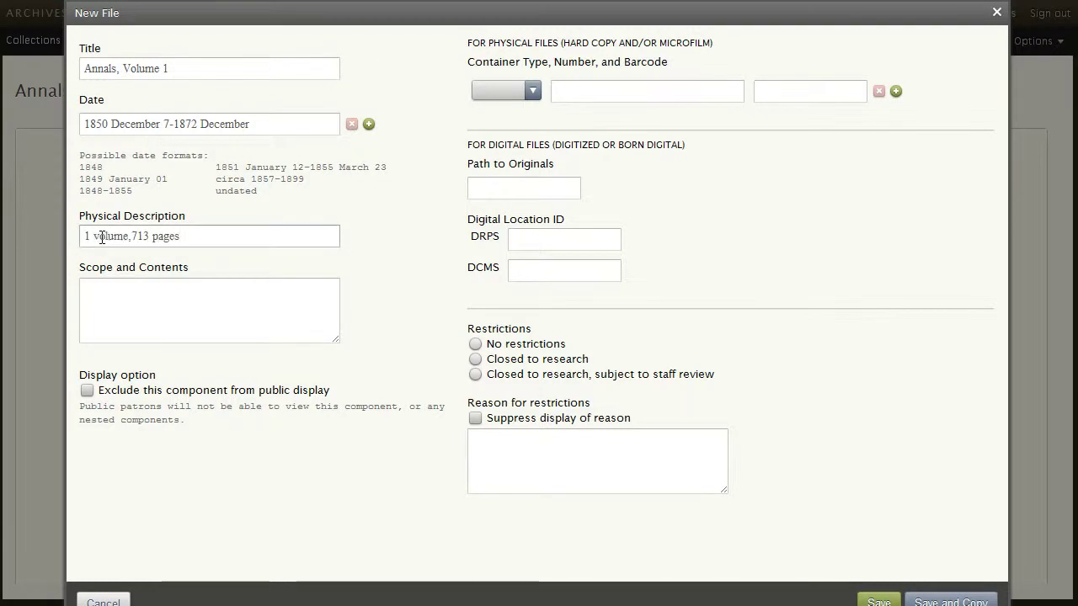
click(117, 296)
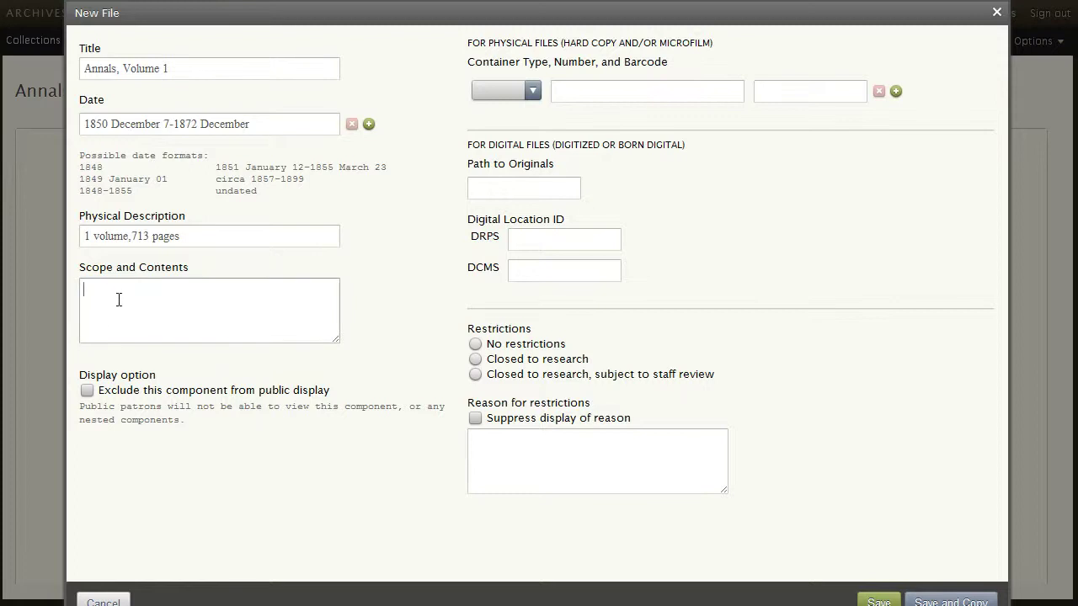
text(First volume of the handwritten text chronicling the settlement of St. George, Utah, and other settelements in Utah's Dixie. Bleak sent to the Church Historian's Office.)
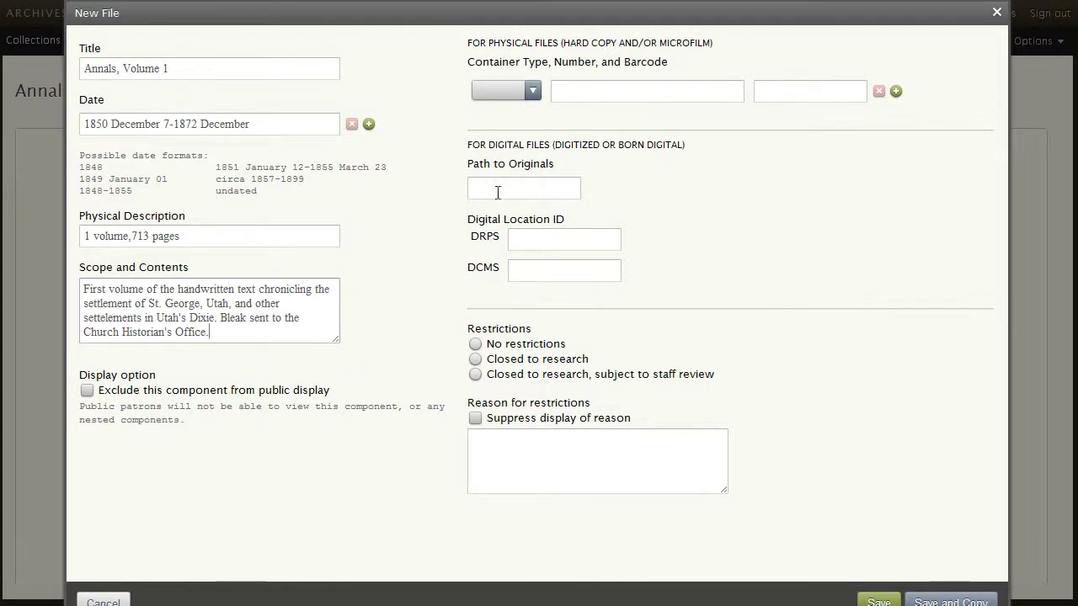
Step: Set the first physical container of the file to Reel number 1, leaving its barcode empty
click(532, 90)
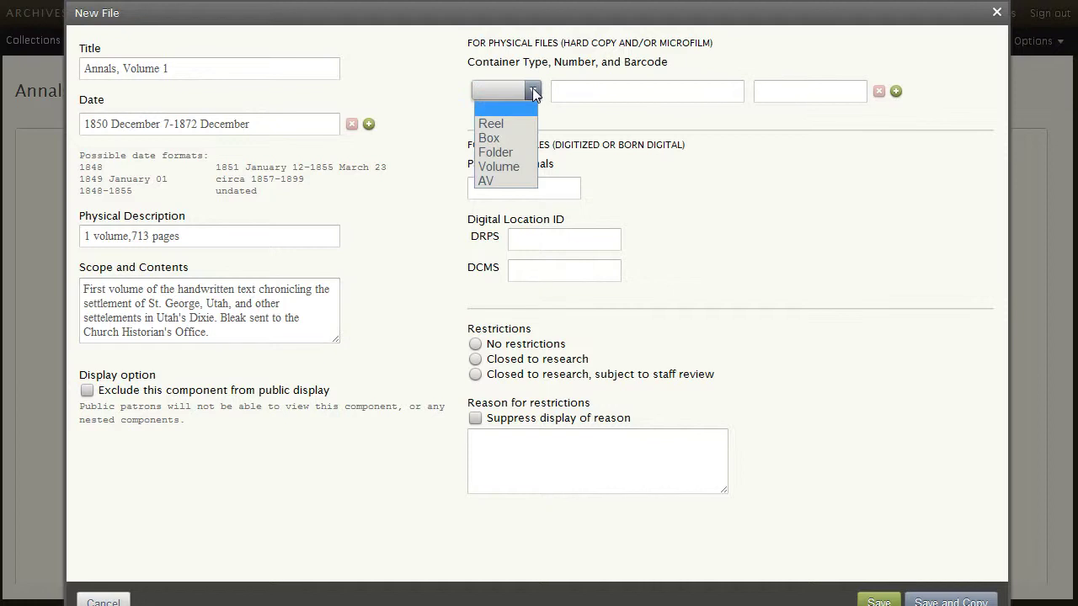
click(502, 124)
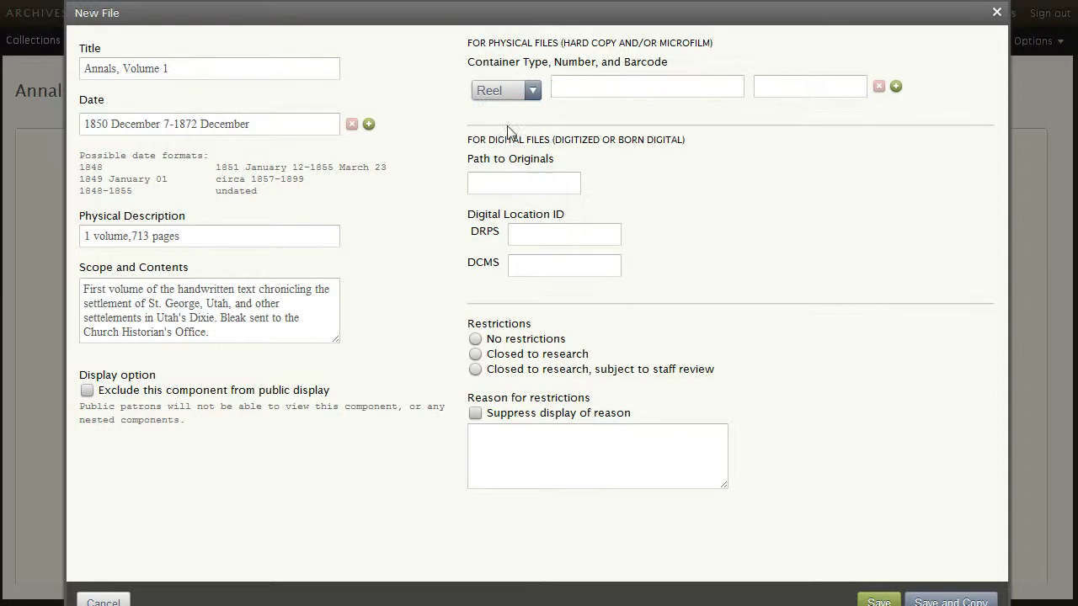
click(578, 87)
text(1)
click(777, 85)
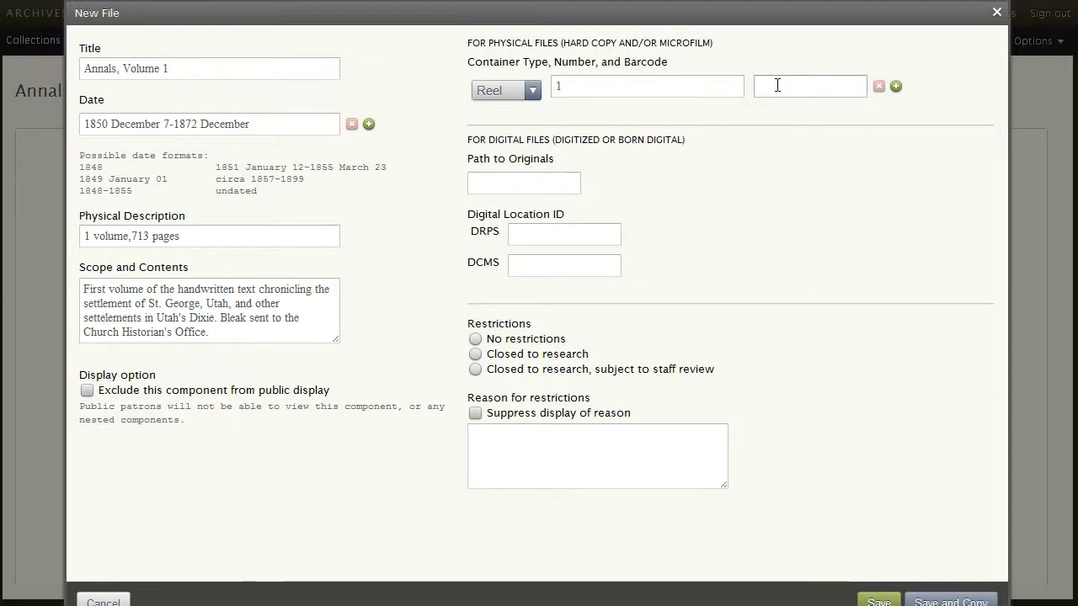
Step: Add a second physical container to the file, Box number 1
click(895, 86)
click(532, 125)
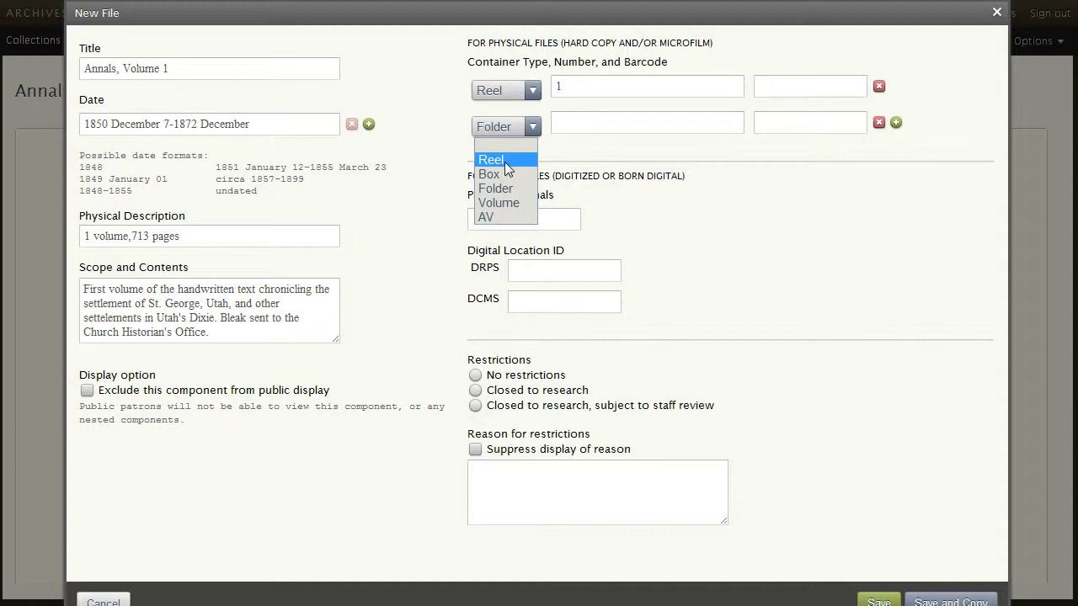
click(506, 175)
click(560, 123)
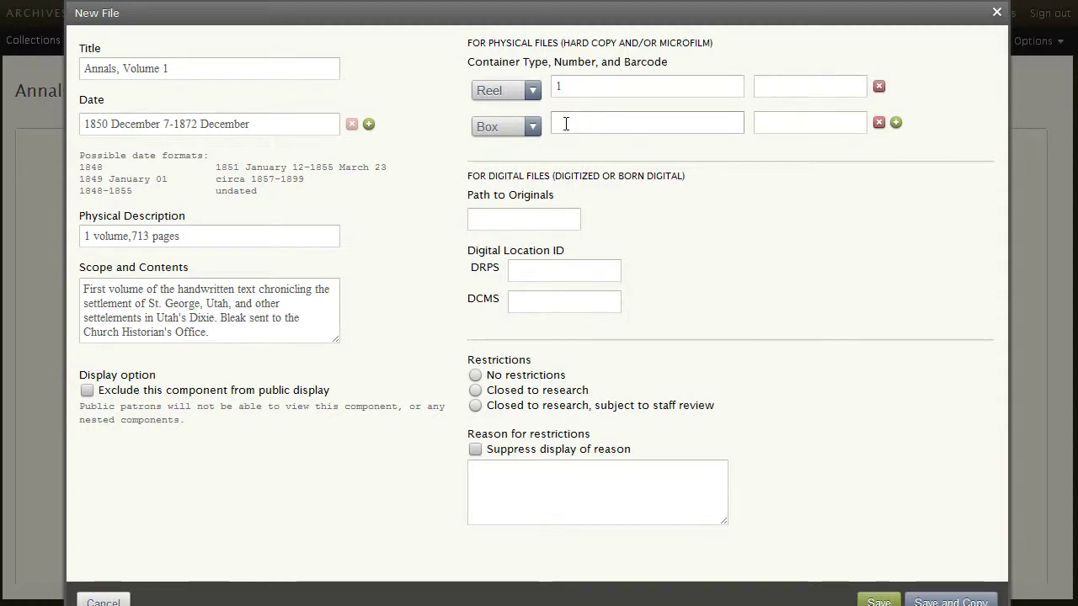
text(1)
Step: Add a third container, Folder number 1, and save the file while making a copy for the next component
click(895, 123)
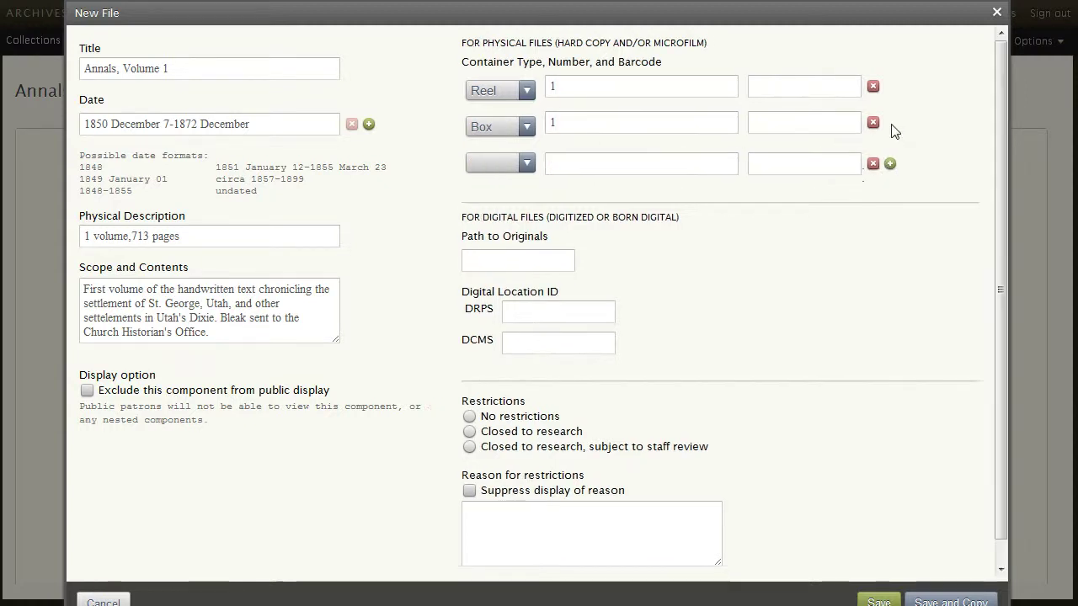
click(526, 163)
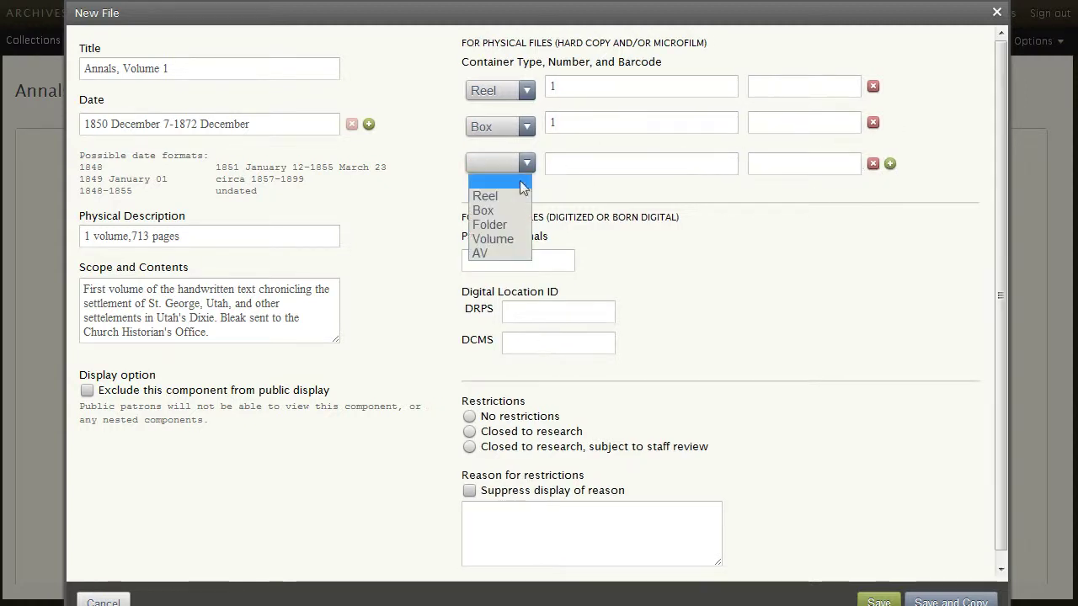
click(495, 227)
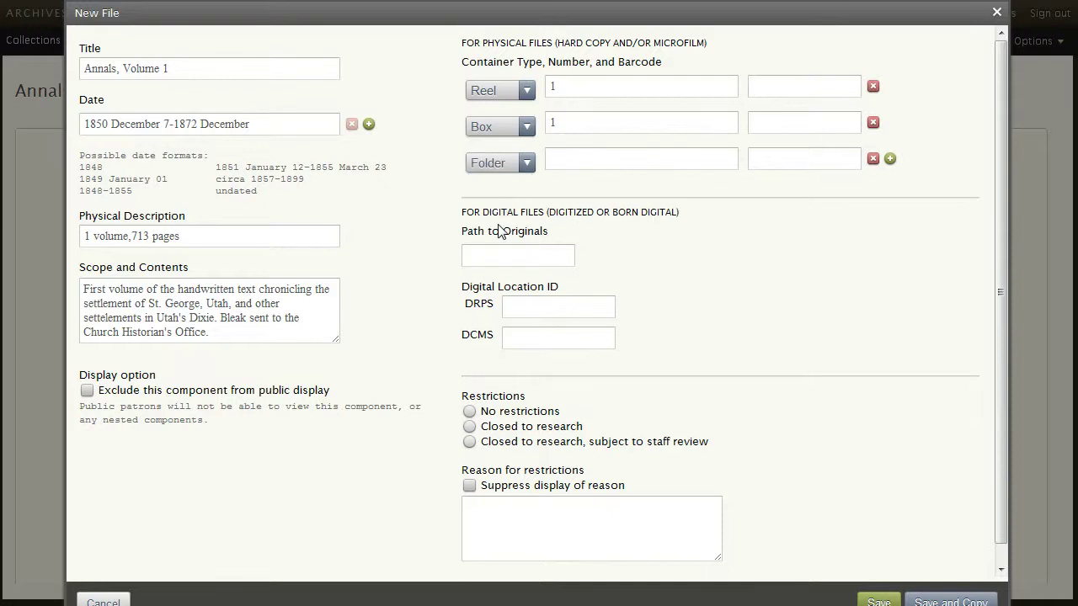
click(560, 162)
text(1)
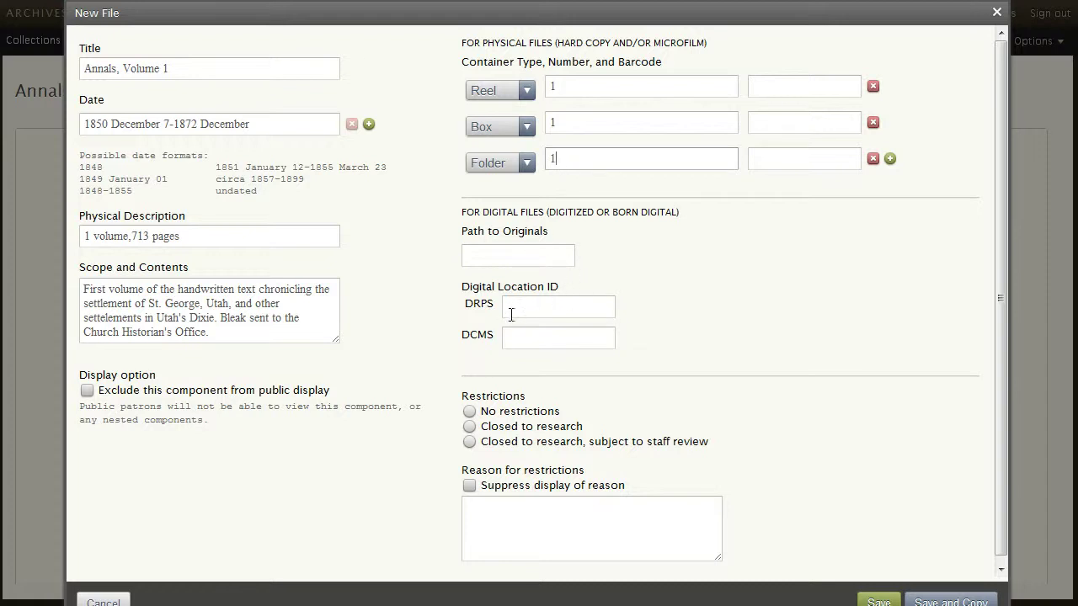
click(533, 343)
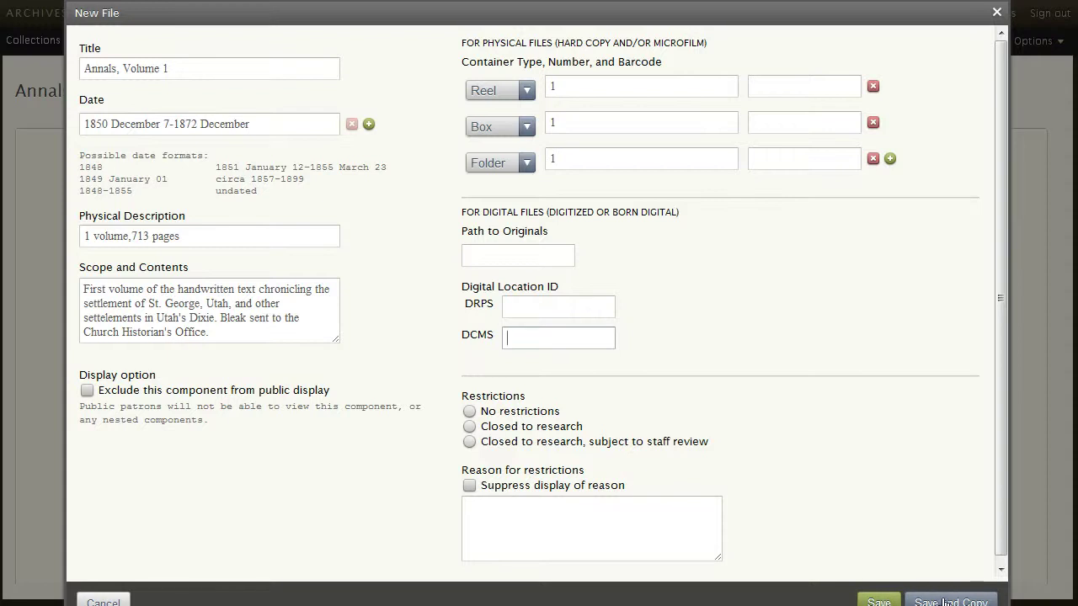
click(946, 602)
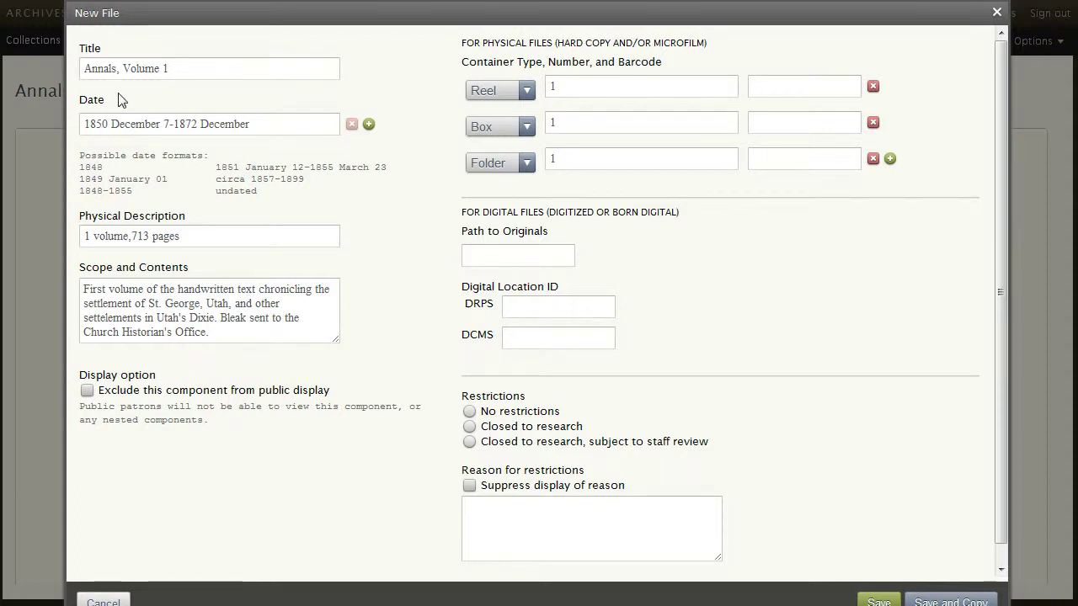
Step: Change the title of the copied file to "Annals, Volume 2, Membership Census"
click(180, 71)
drag(176, 70, 11, 26)
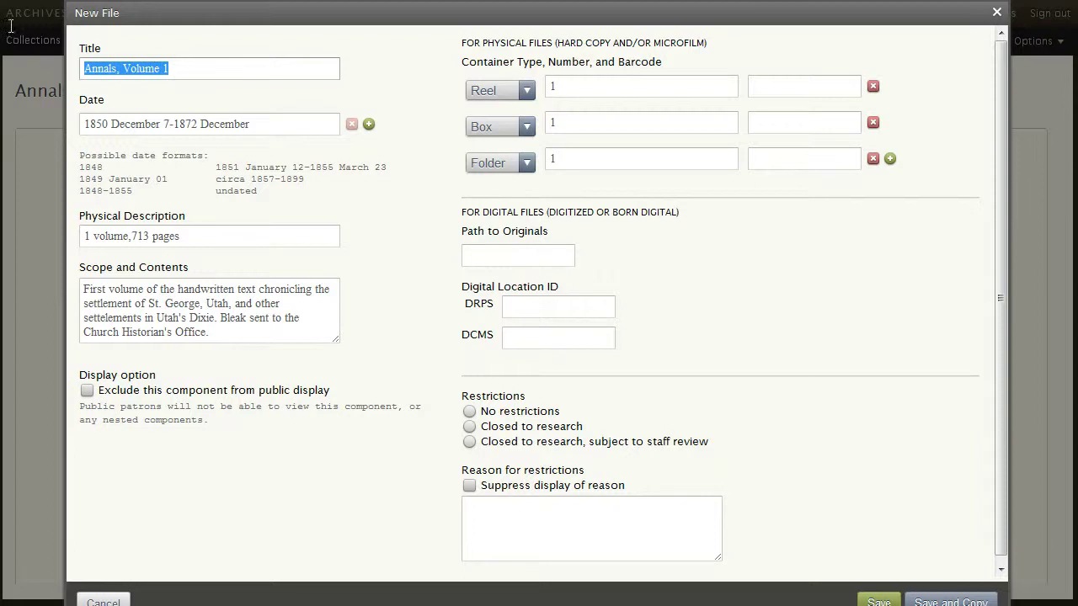
key(ctrl+v)
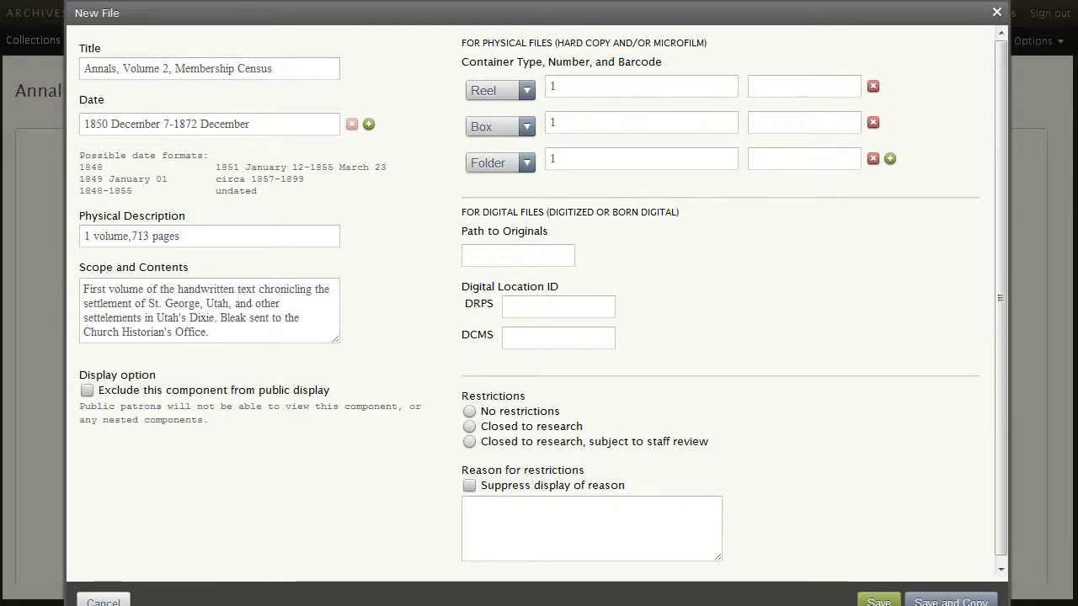
click(277, 124)
drag(277, 123, 84, 124)
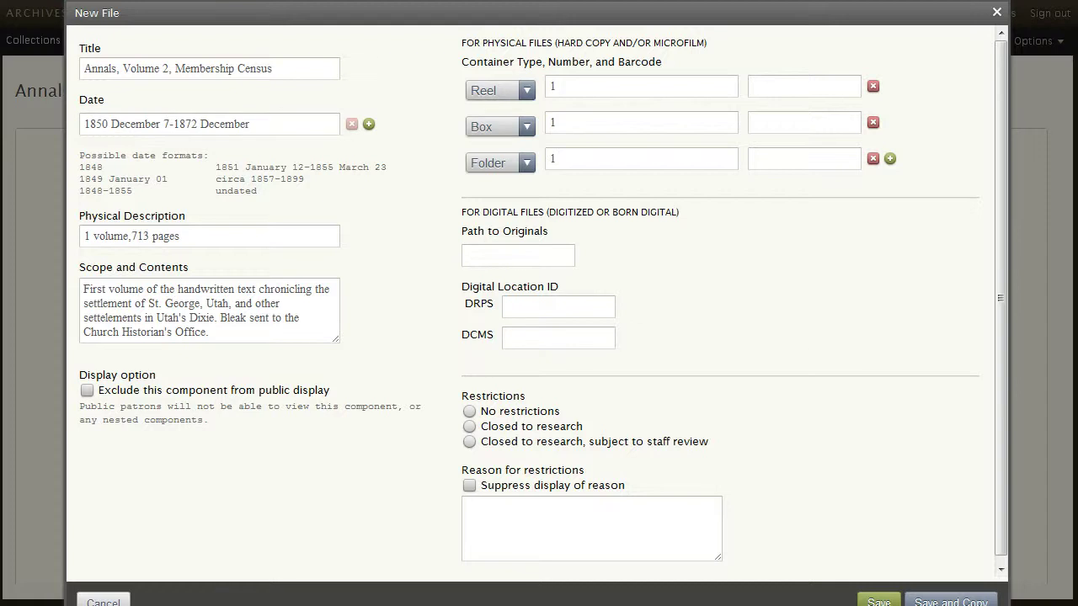
drag(218, 236, 84, 236)
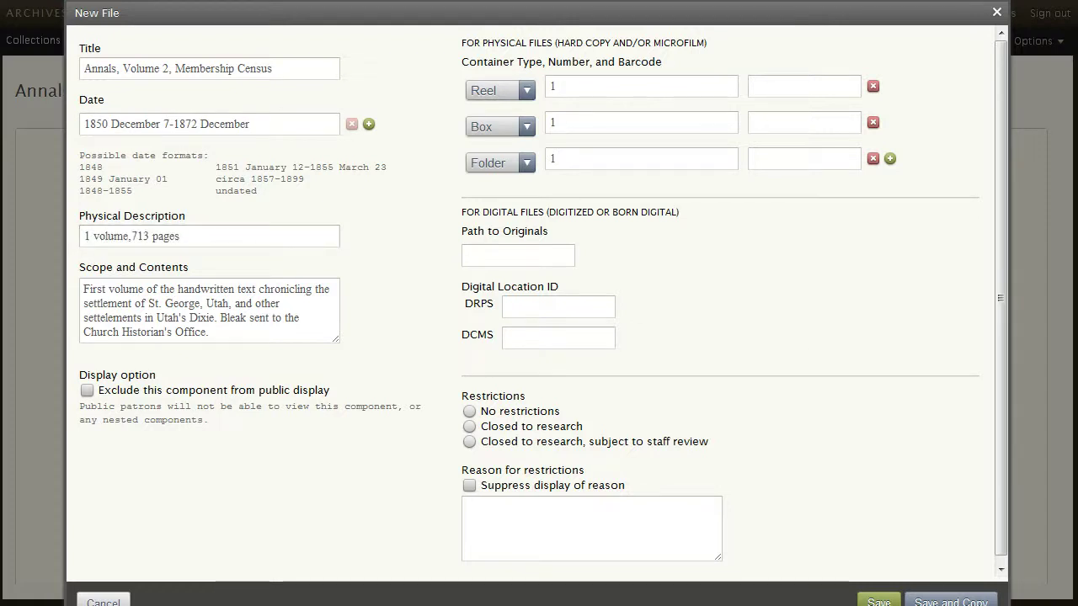
Step: Replace the scope note with the description of the table of Latter-day Saint families, and save the file with folder number 2
drag(83, 291, 202, 365)
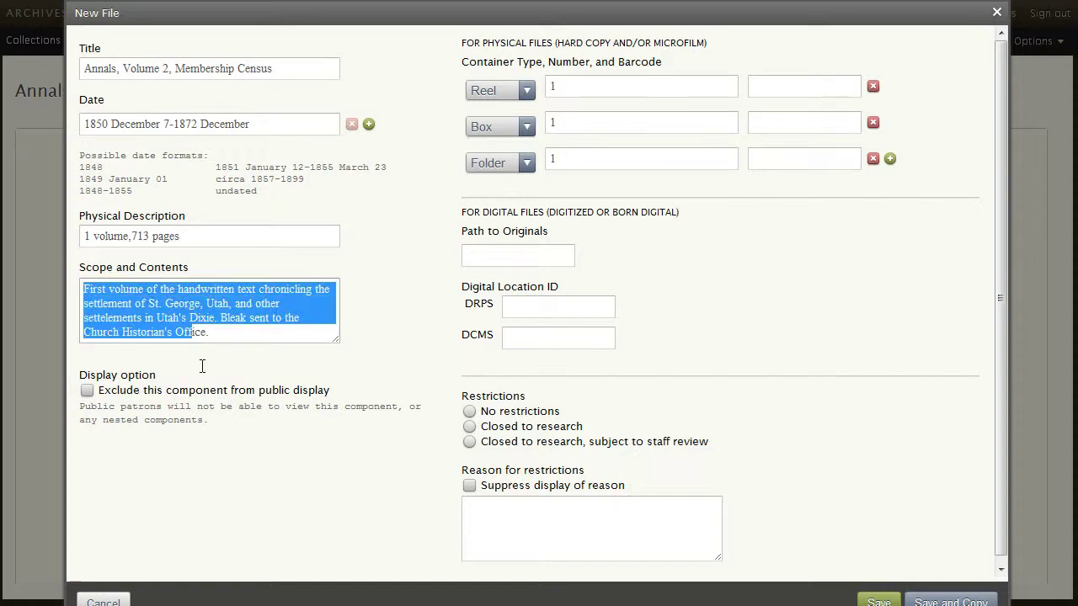
key(ctrl+v)
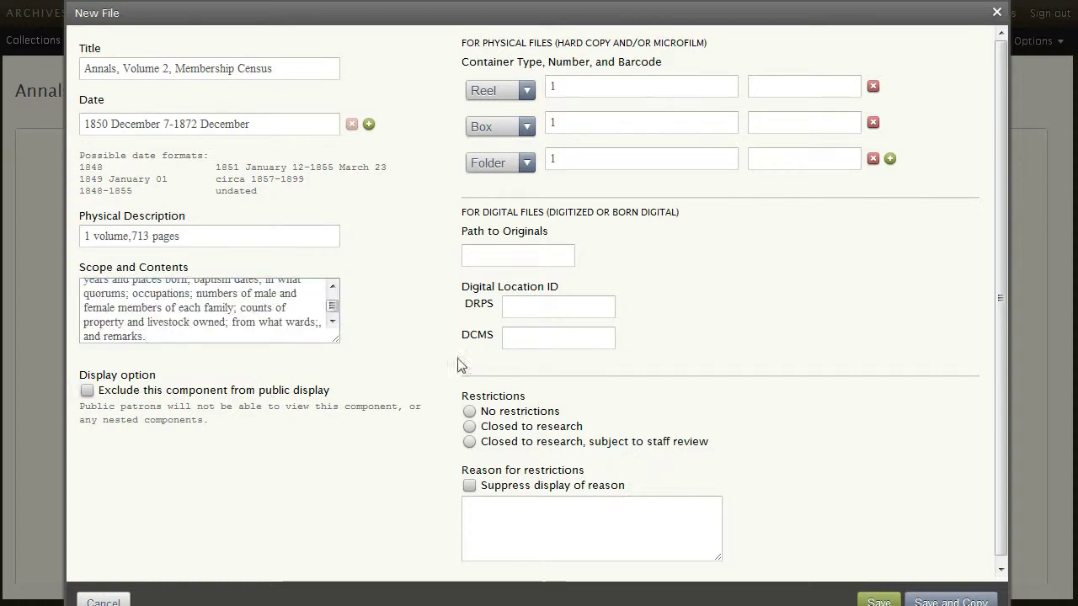
double_click(572, 158)
text(2)
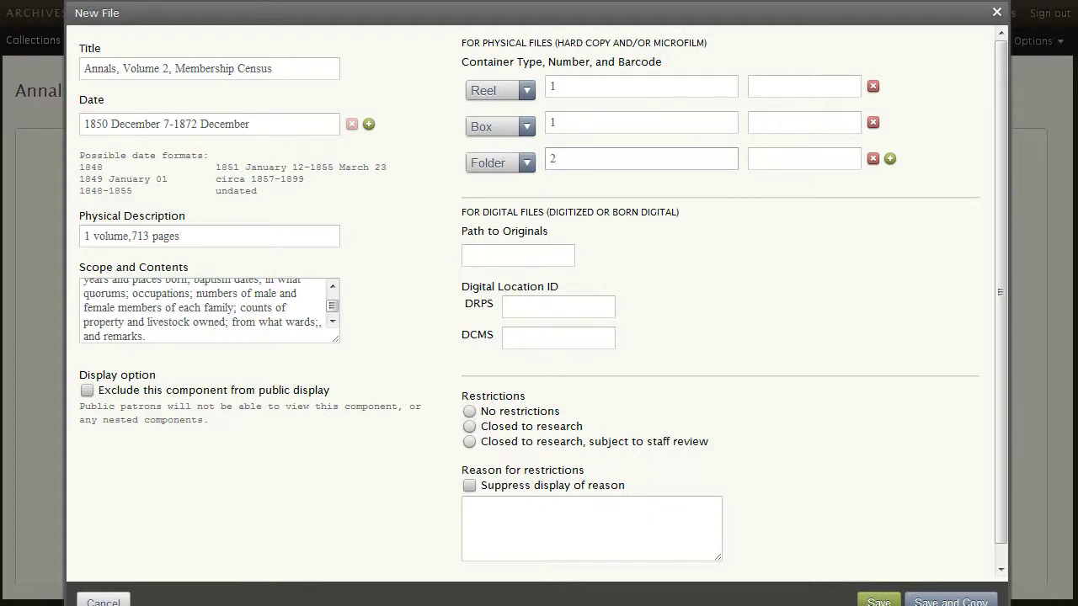
click(878, 602)
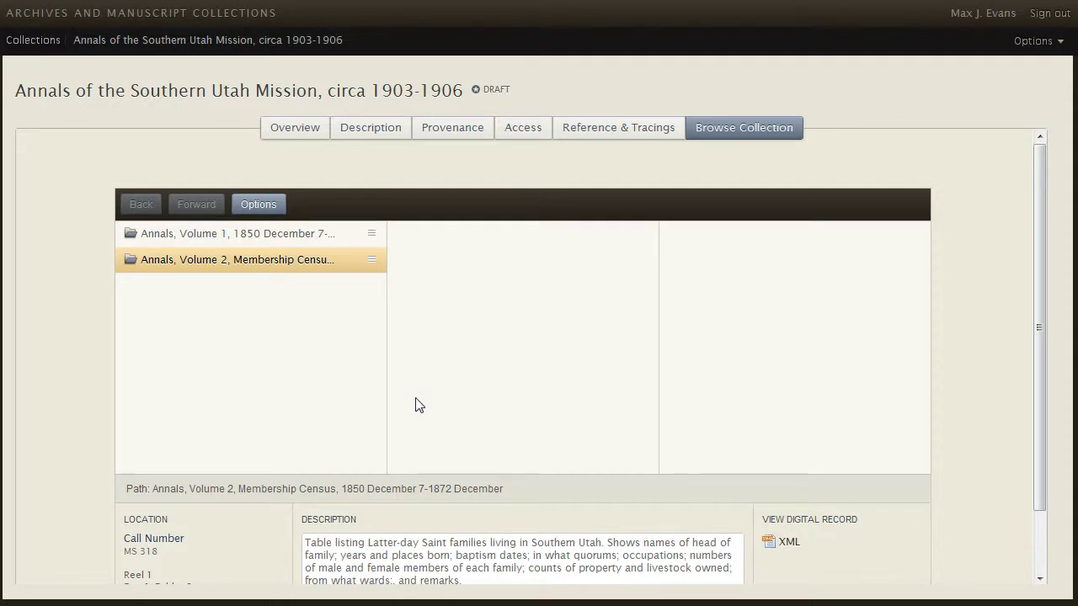
click(555, 12)
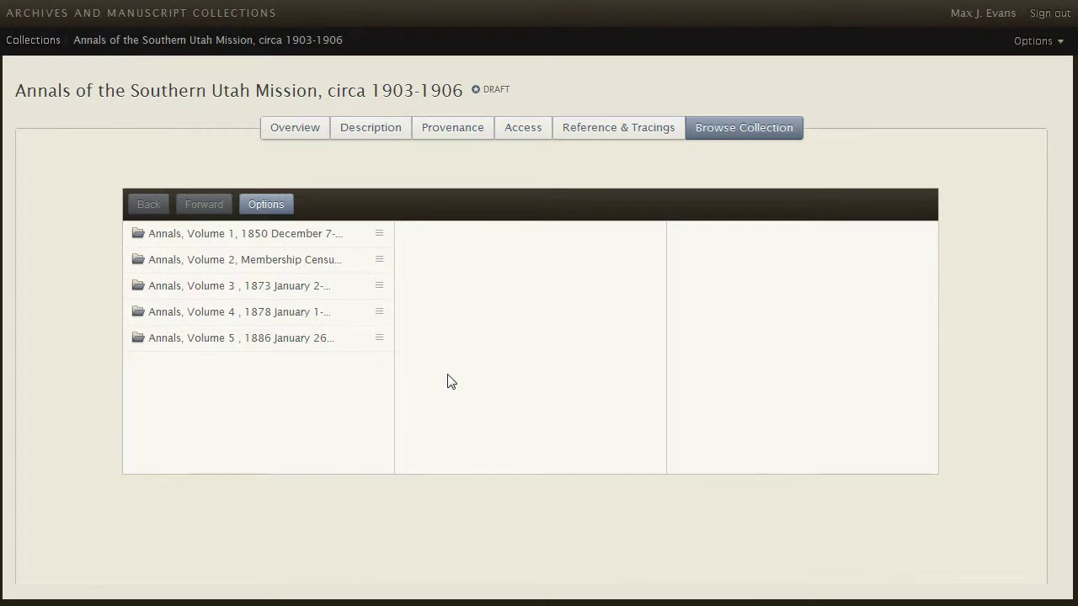
click(282, 341)
right_click(280, 341)
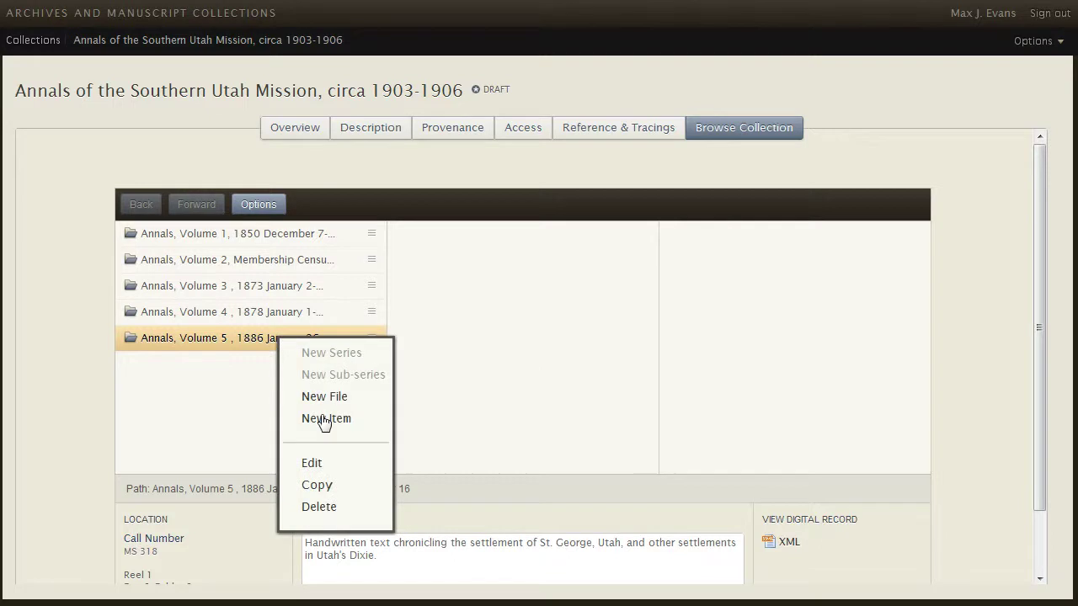
click(338, 509)
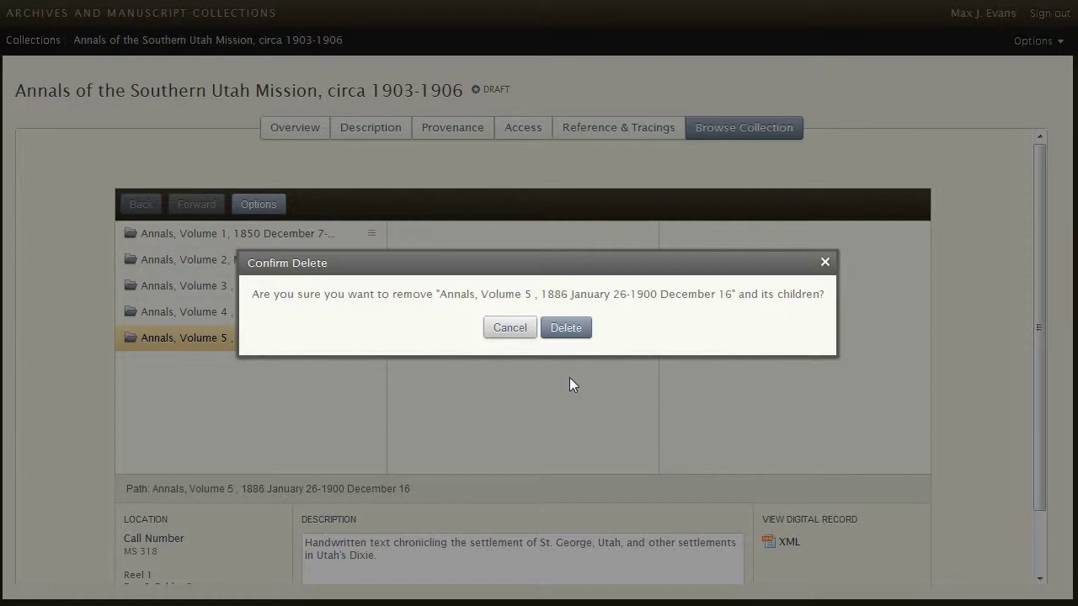
click(511, 328)
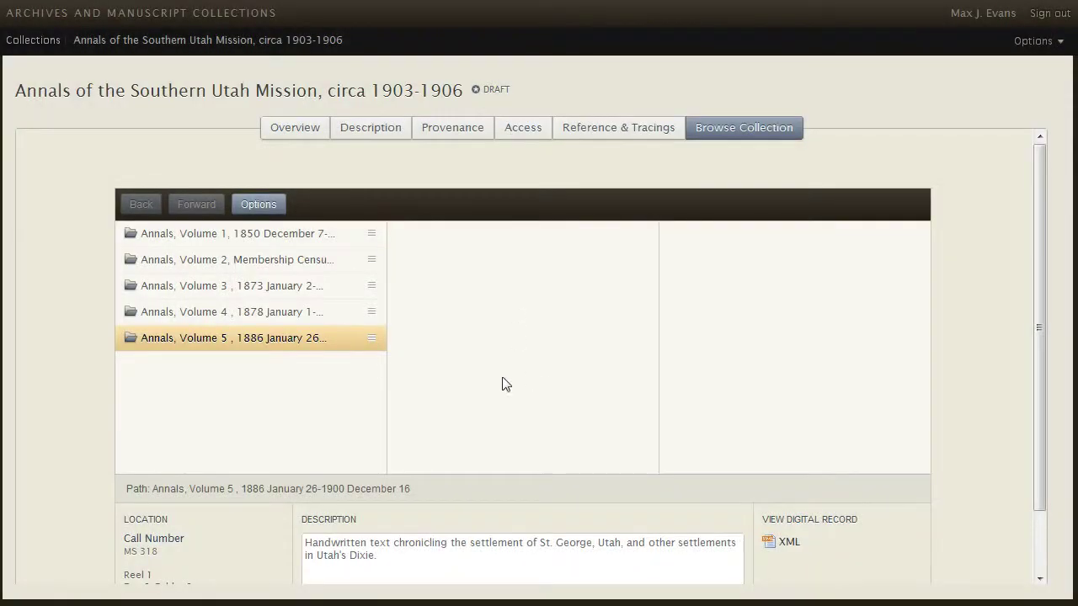
Step: Review the collection's overview, description, provenance, access and reference information, and return to browsing its file components
click(297, 131)
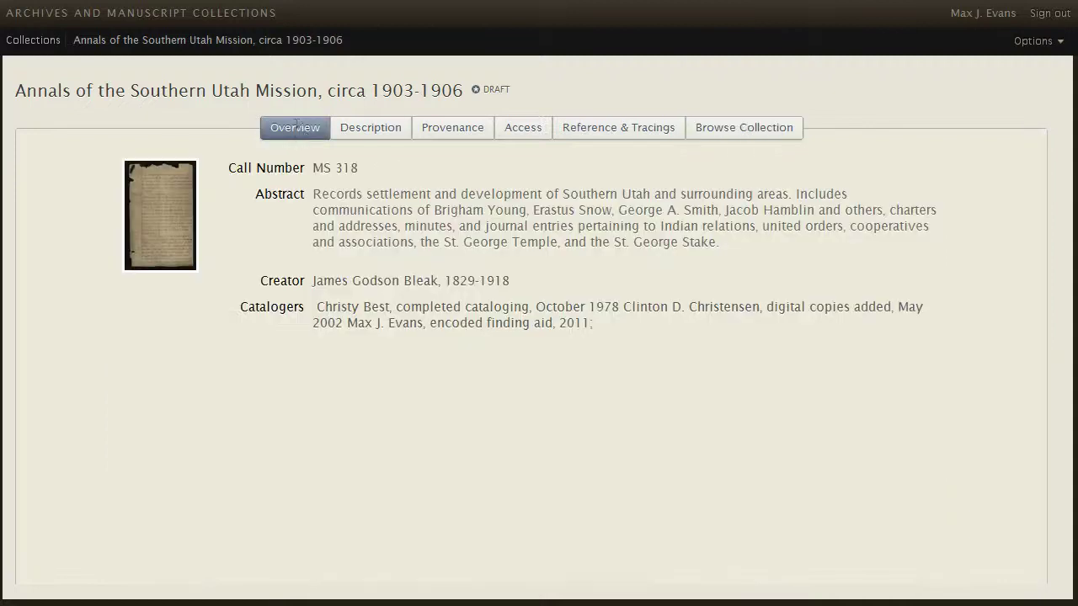
click(381, 138)
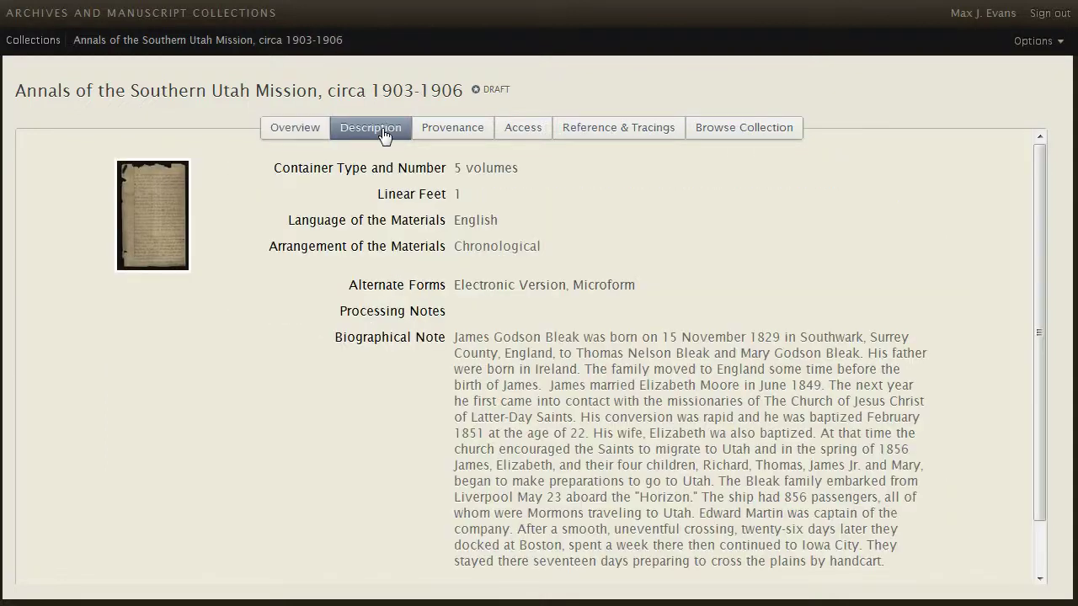
click(463, 132)
click(522, 138)
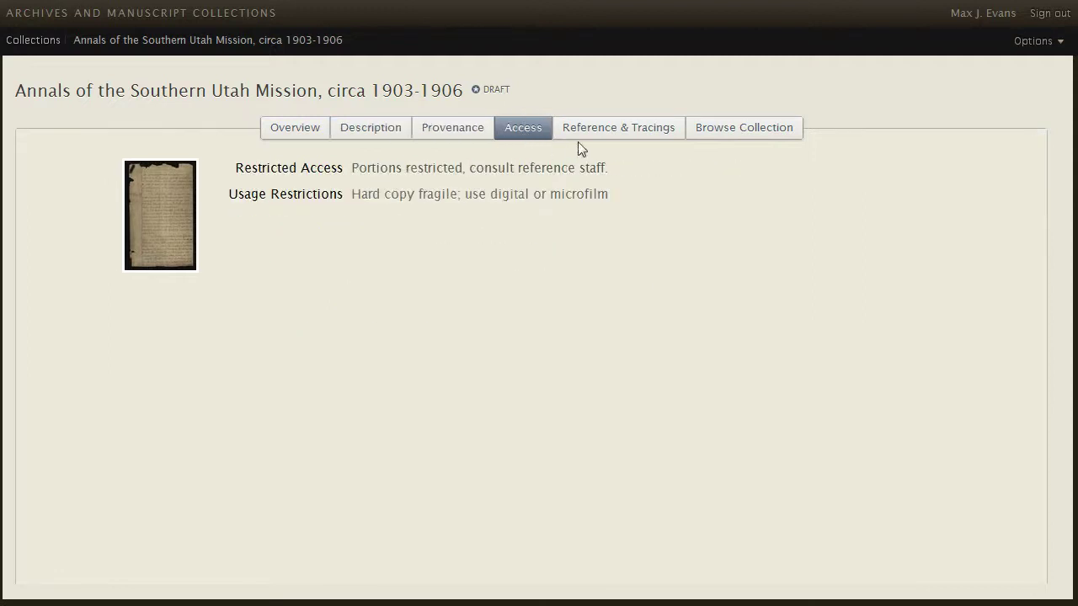
click(604, 137)
click(728, 136)
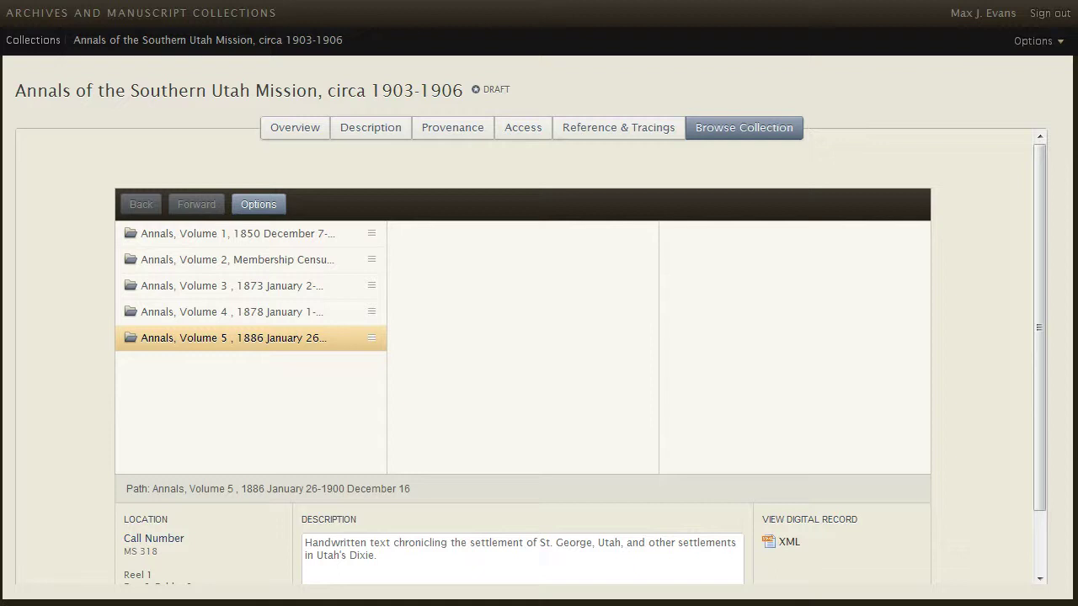
Step: Create a new top-level series titled "Annals of the Southern Utah Mission" with the date 1850-1900, and save it
click(233, 339)
click(271, 212)
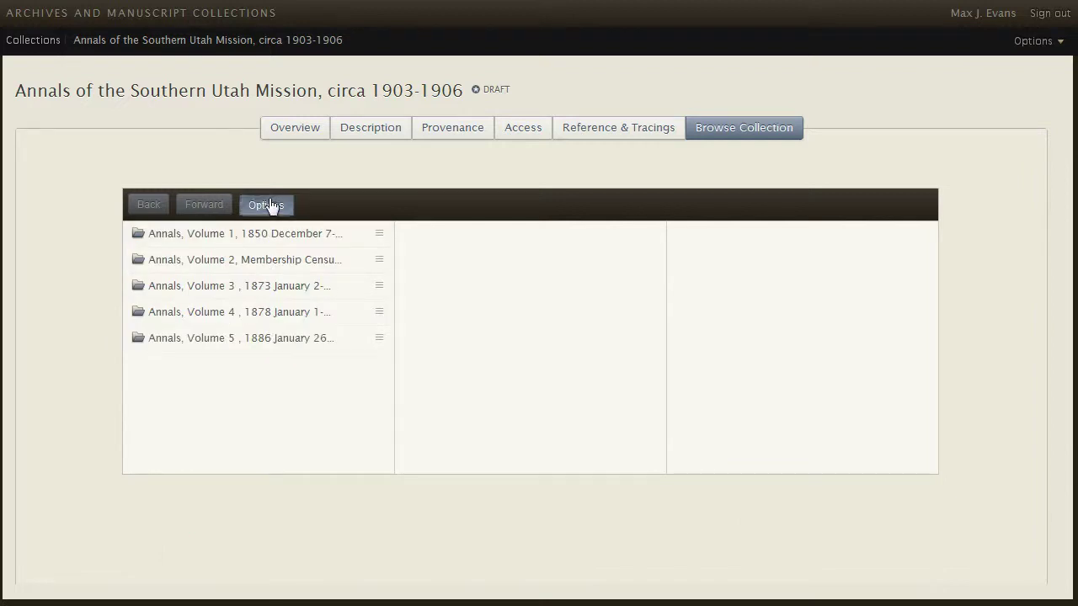
click(278, 212)
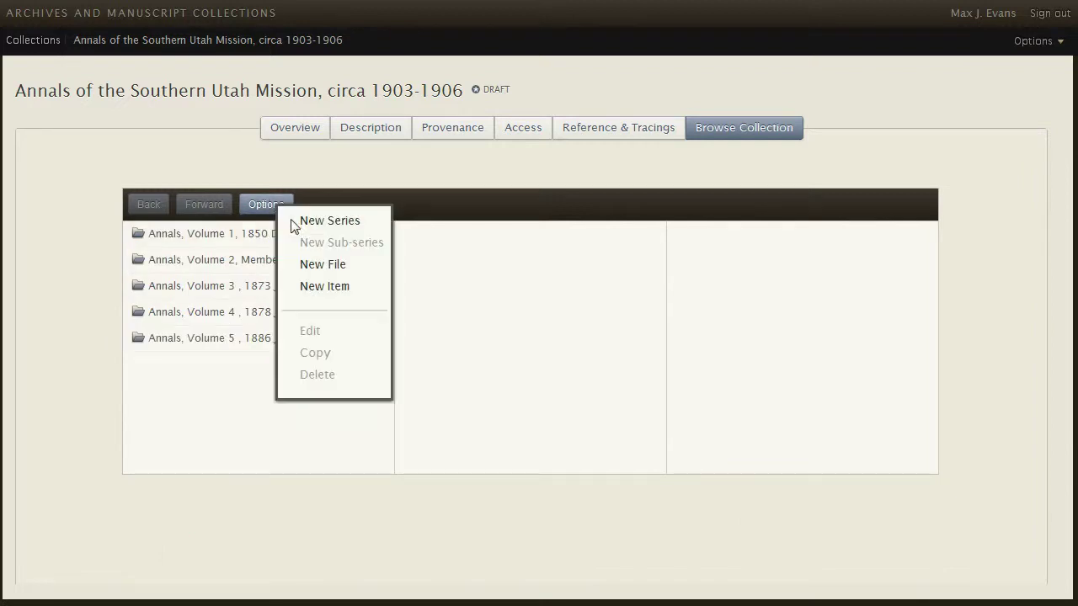
click(293, 222)
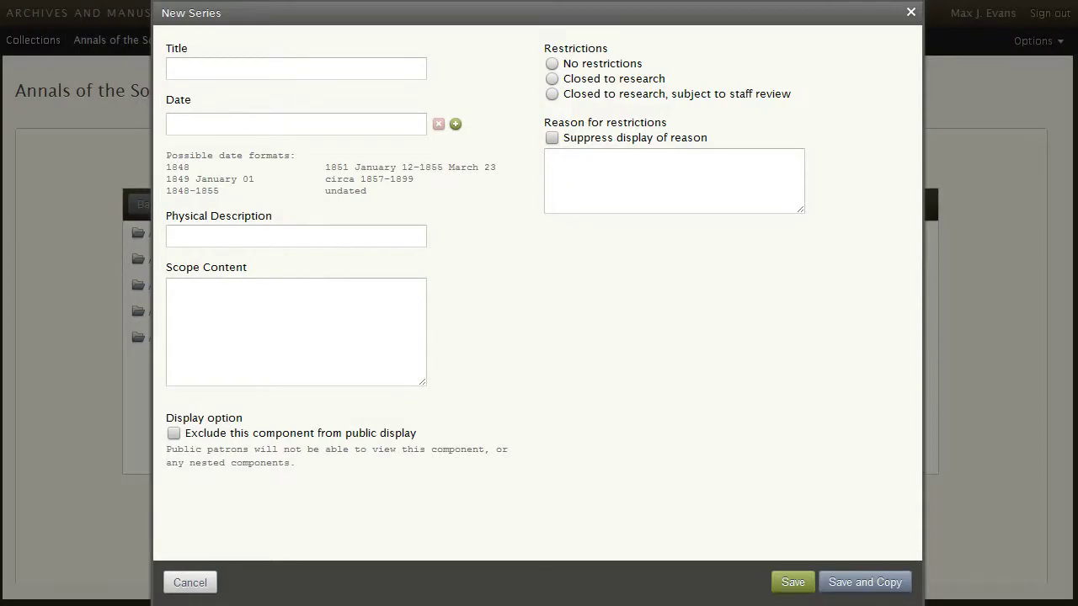
click(198, 73)
text(Annals of the Southern Utah Mission)
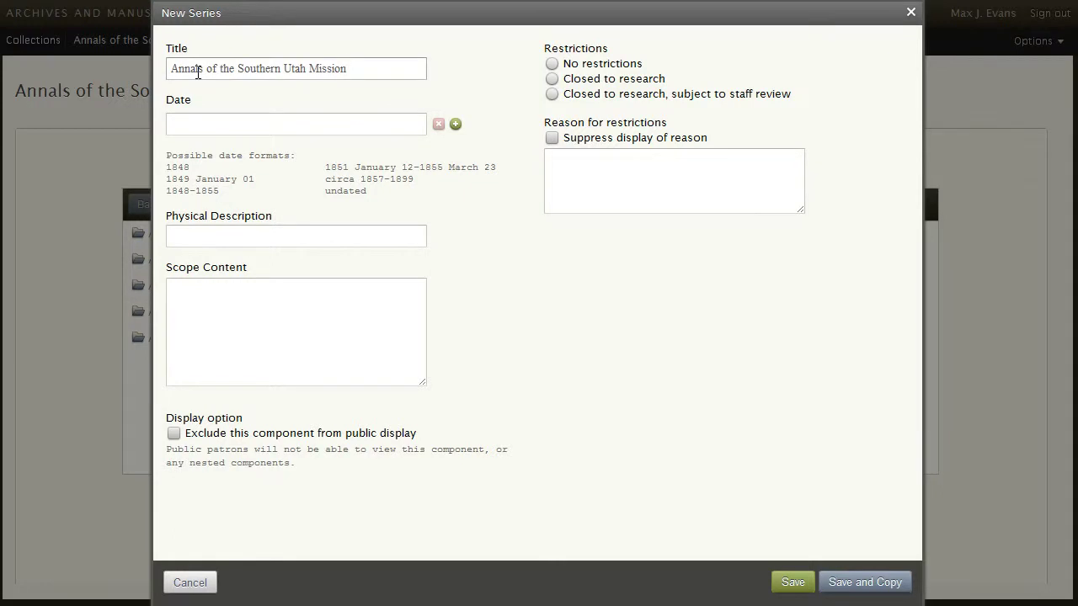
click(191, 125)
text(185)
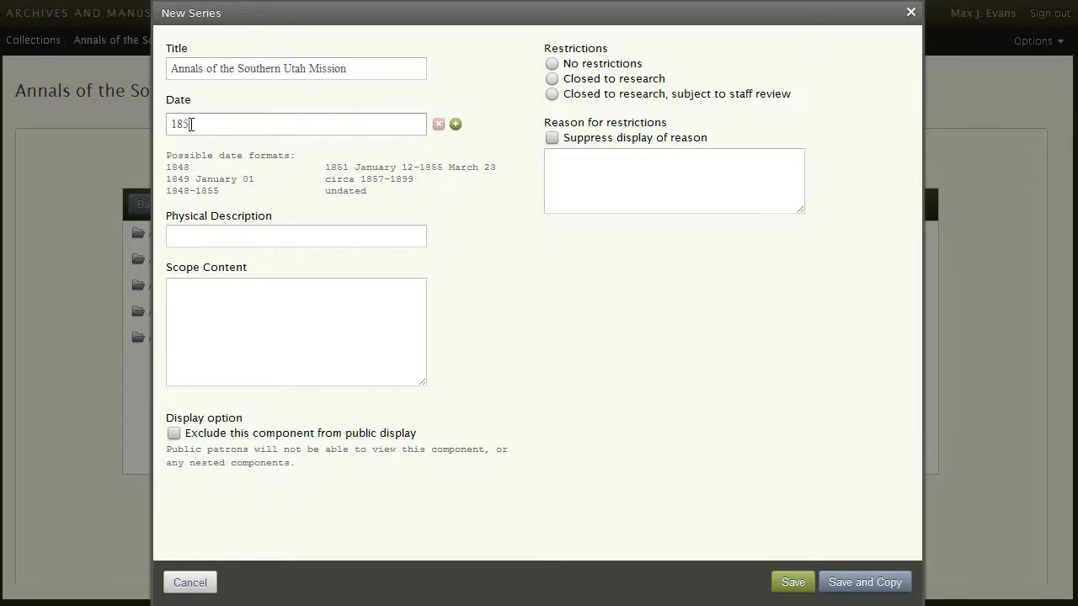
text(850-1900)
click(793, 583)
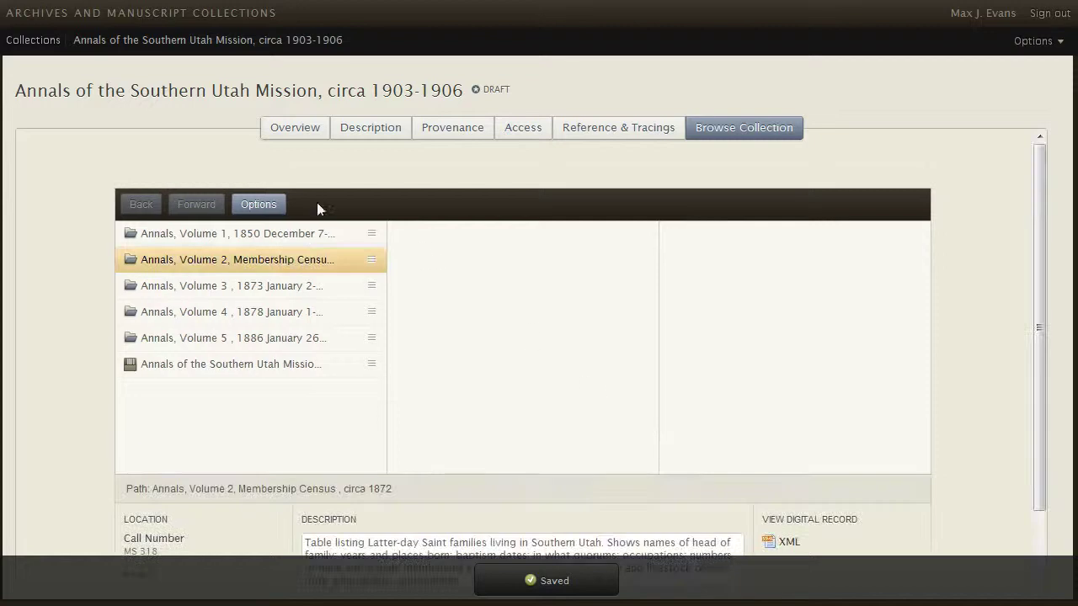
Step: Create another top-level series titled "Journals" with the date 1874-1896, and save it
click(264, 260)
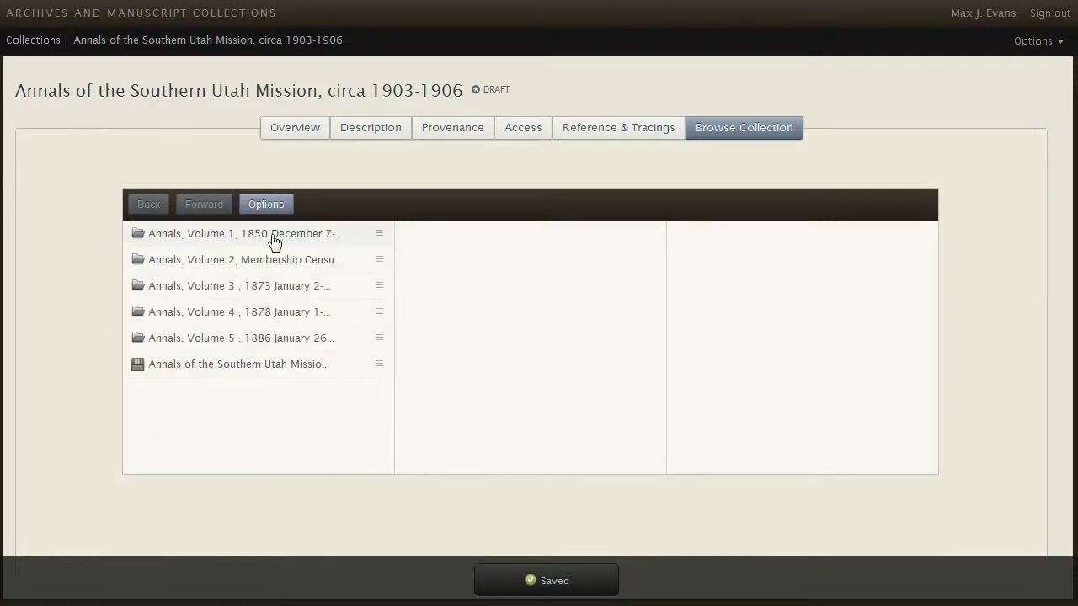
click(269, 205)
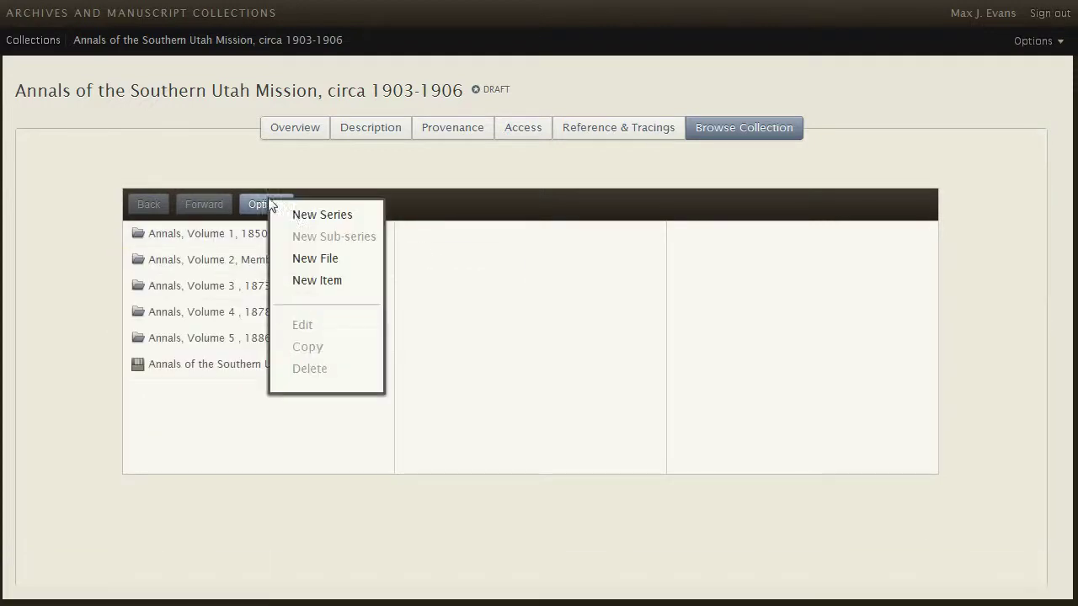
click(319, 216)
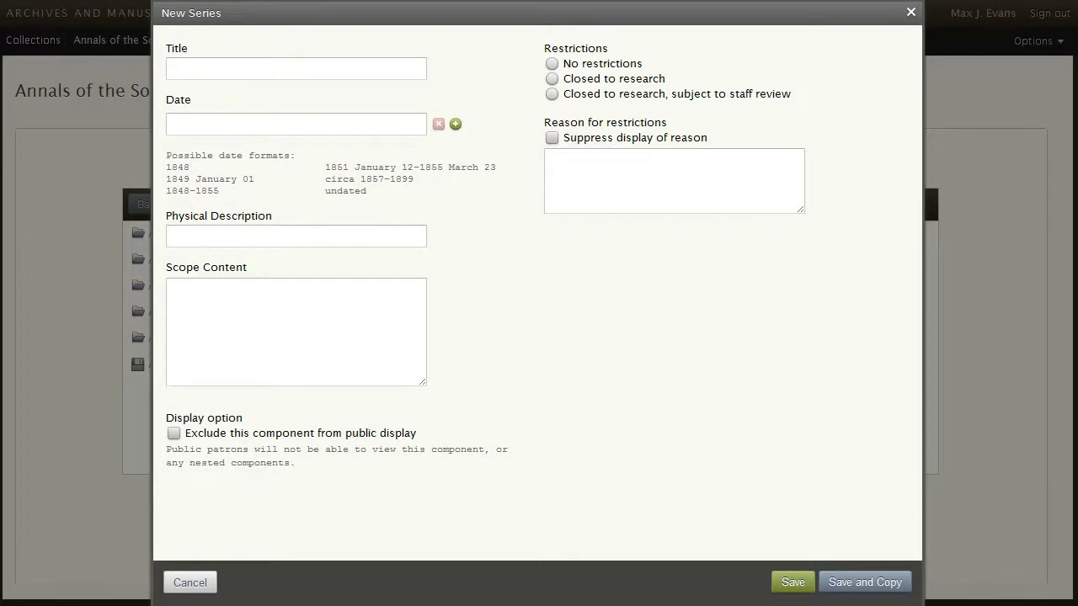
click(179, 67)
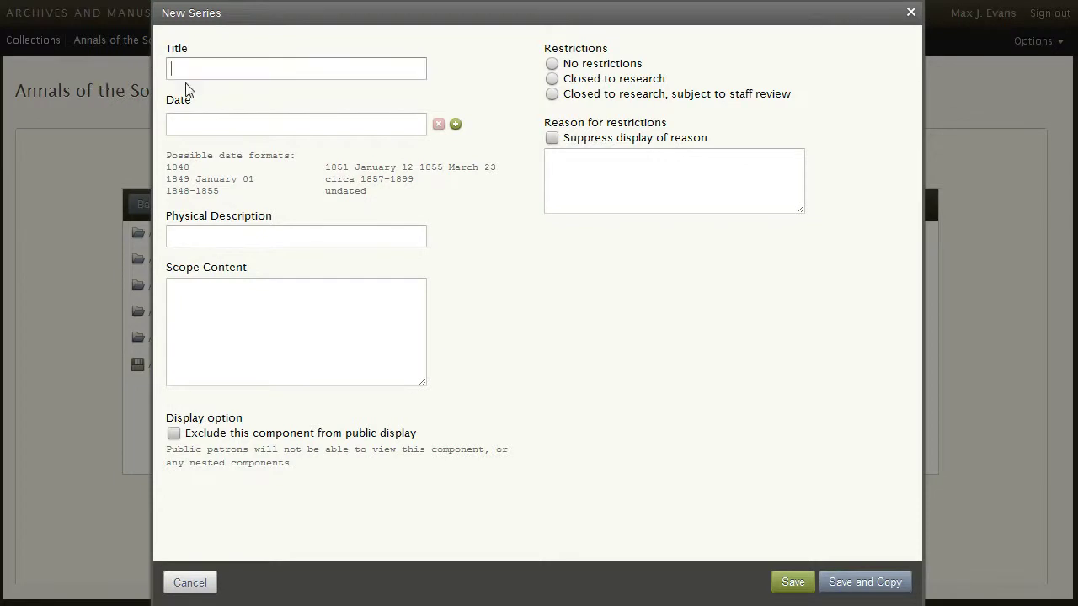
text(Journals)
click(198, 119)
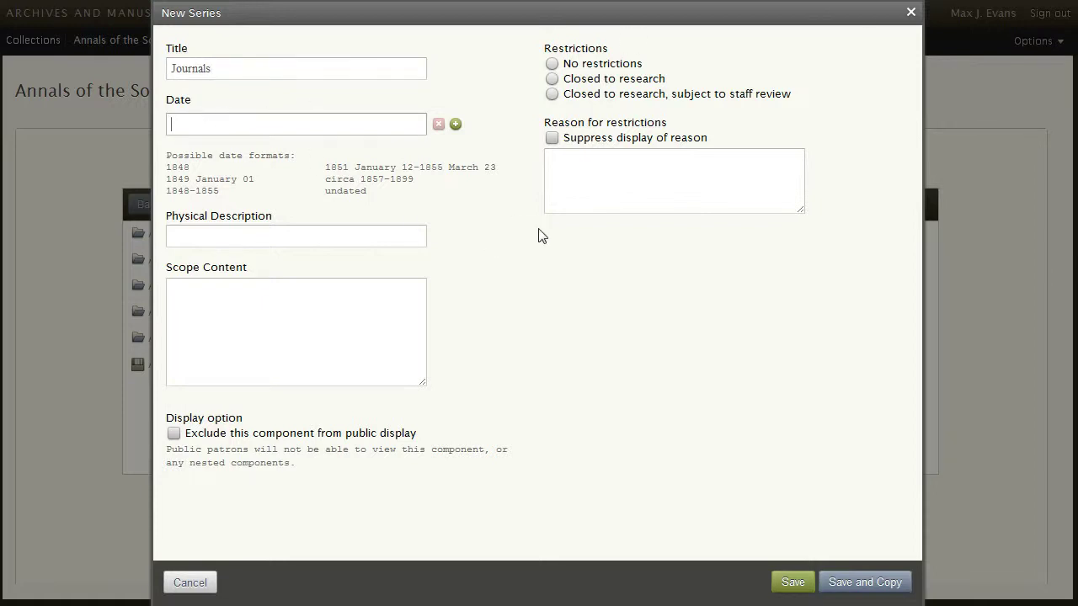
text(1874-1896)
click(793, 579)
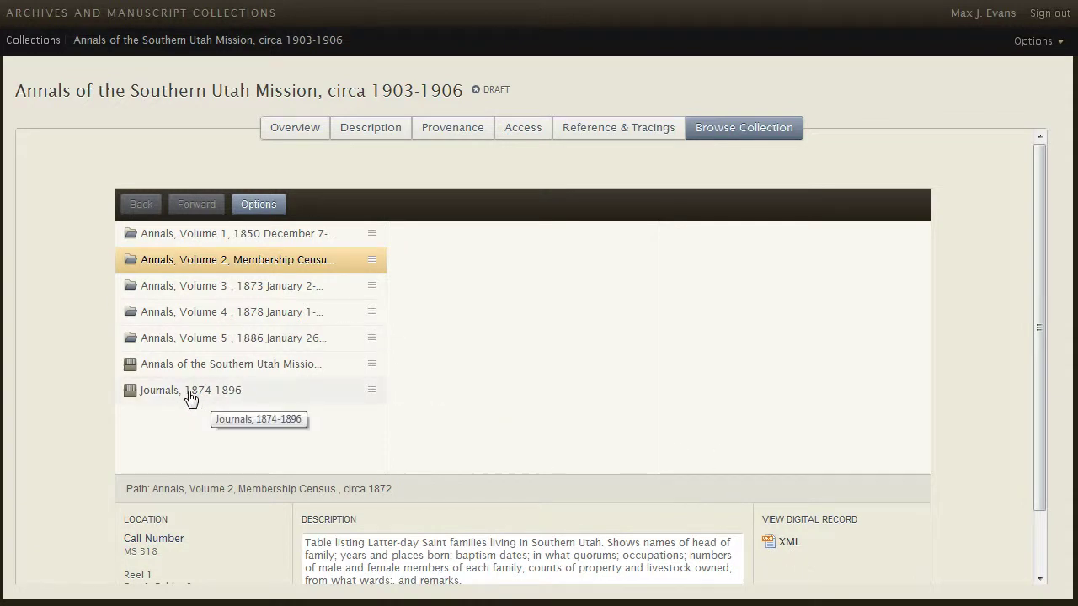
Step: Add a sub-series titled "Completed Volumes" under the Annals of the Southern Utah Mission series, and save it
click(232, 371)
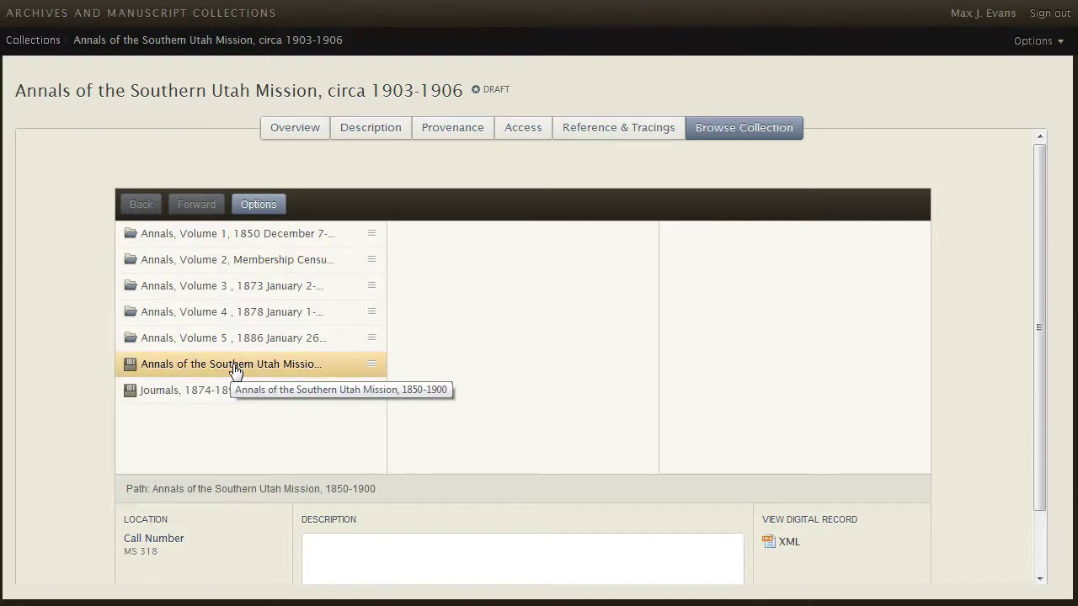
right_click(238, 370)
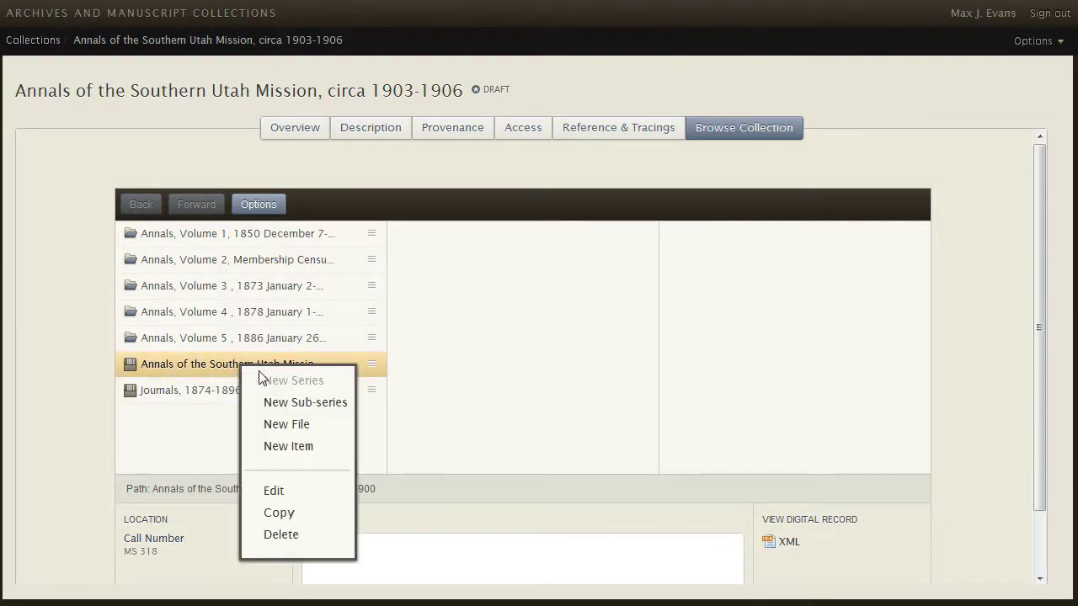
click(302, 404)
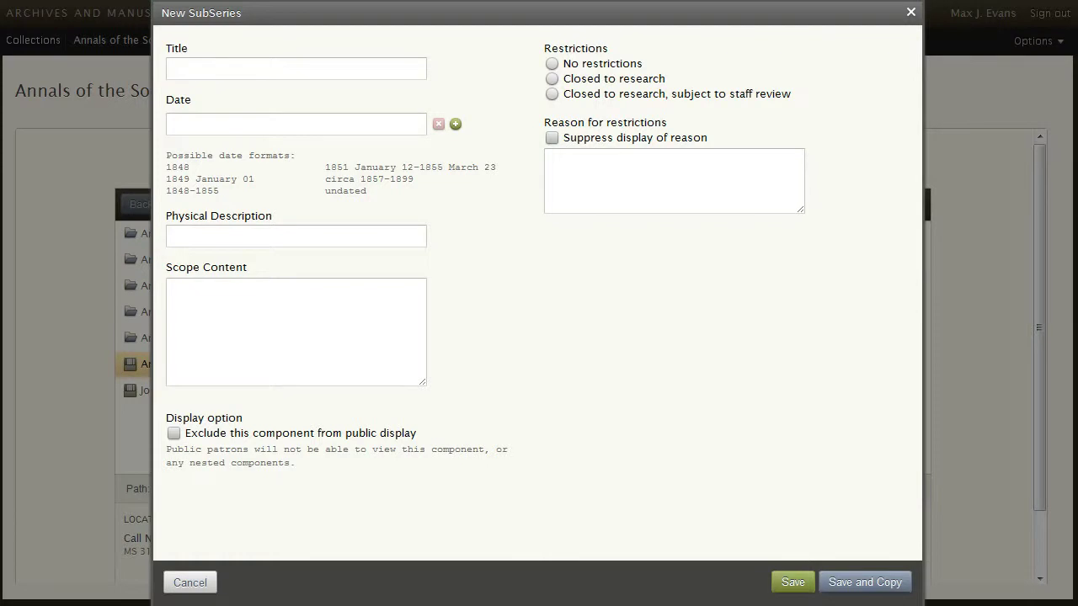
click(214, 76)
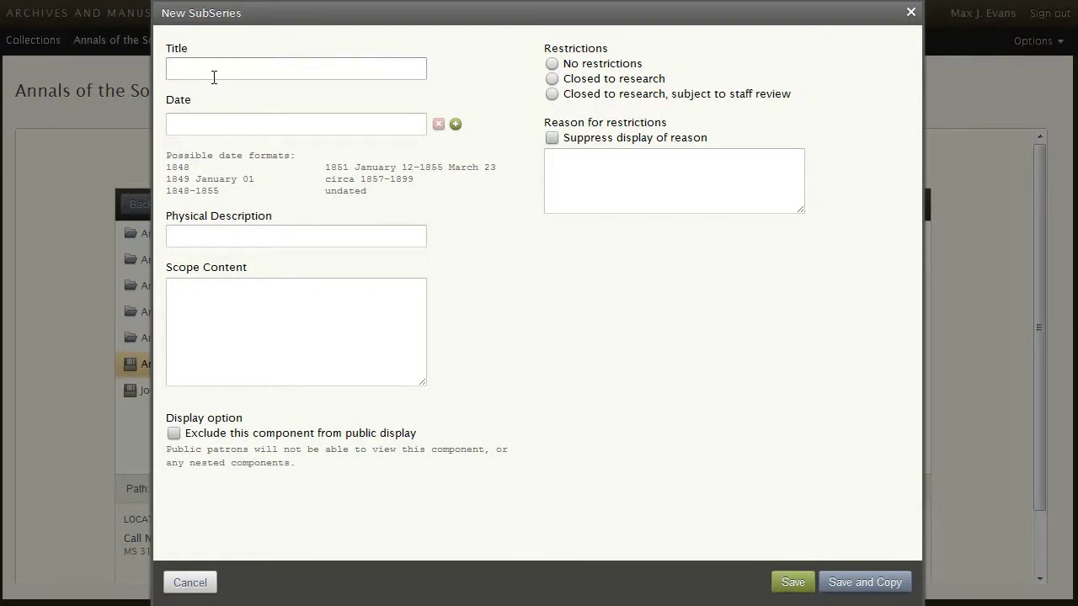
text(Completed Volumes)
click(796, 583)
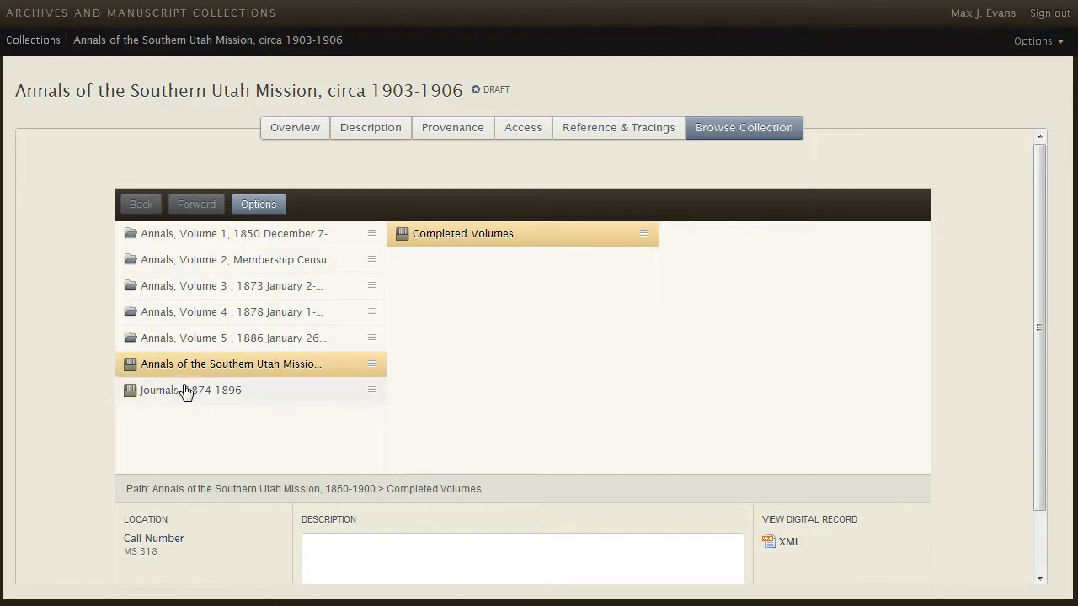
Step: Add a sub-series titled "Correspondence regarding the writing of the Annals", dated 1865-1902, inside Completed Volumes, and save it
click(258, 205)
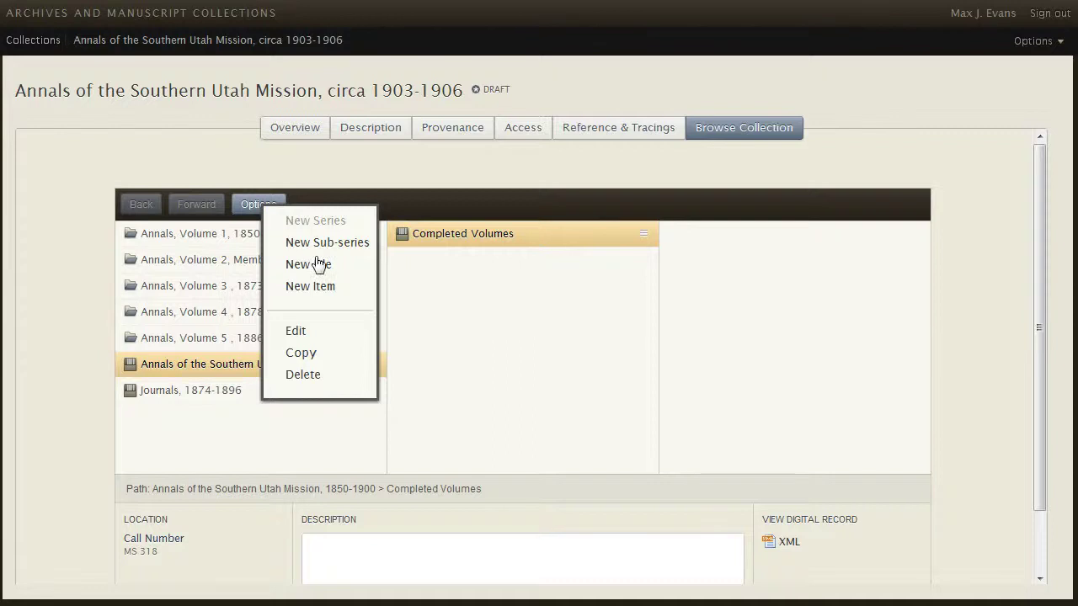
click(324, 243)
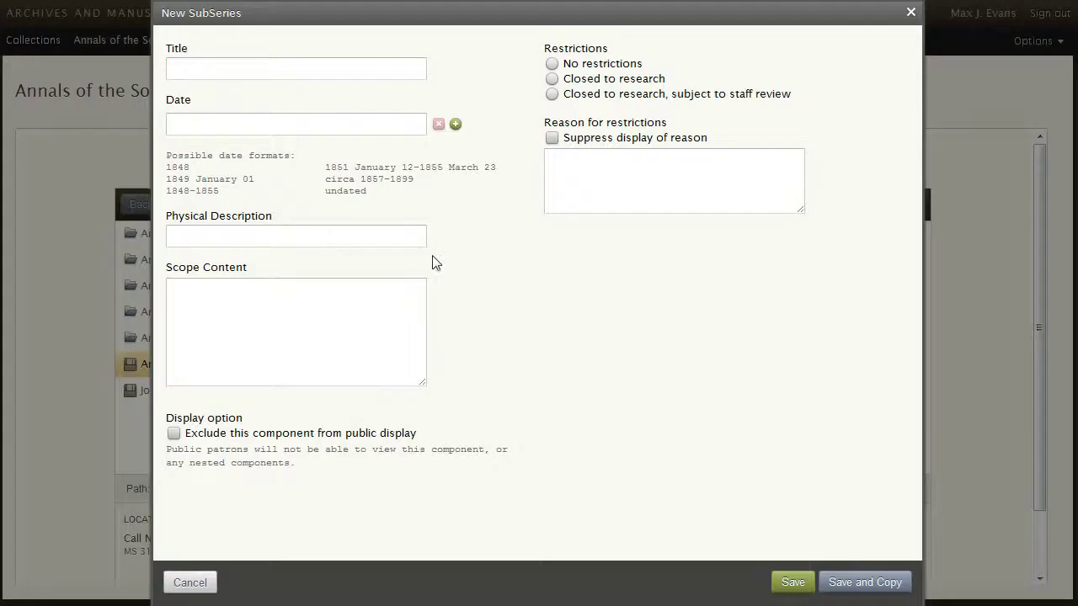
click(235, 70)
key(ctrl+v)
click(192, 128)
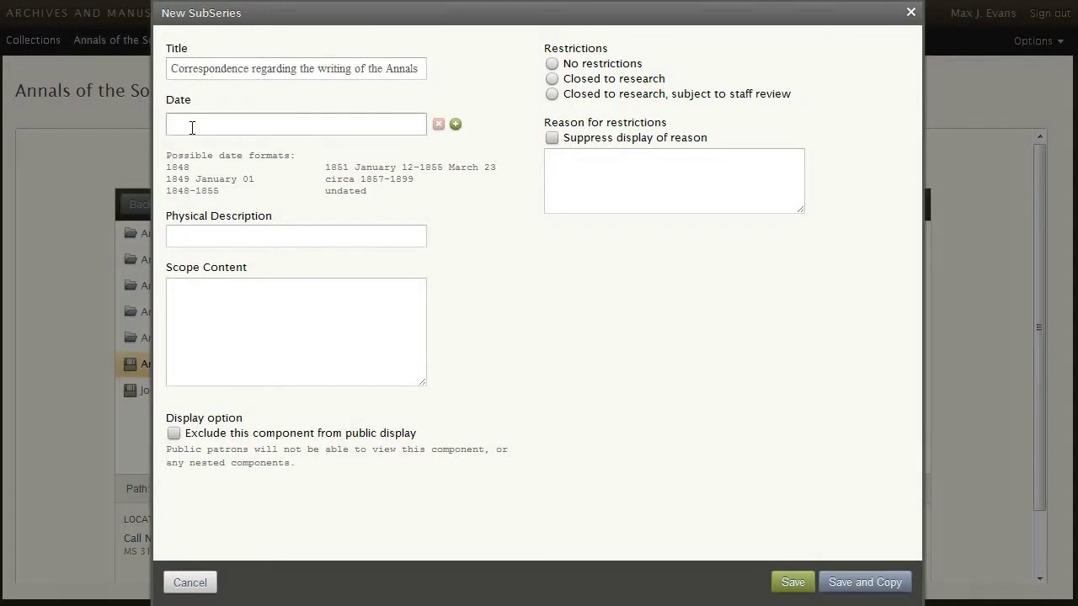
text(1867-192)
text(02)
click(775, 572)
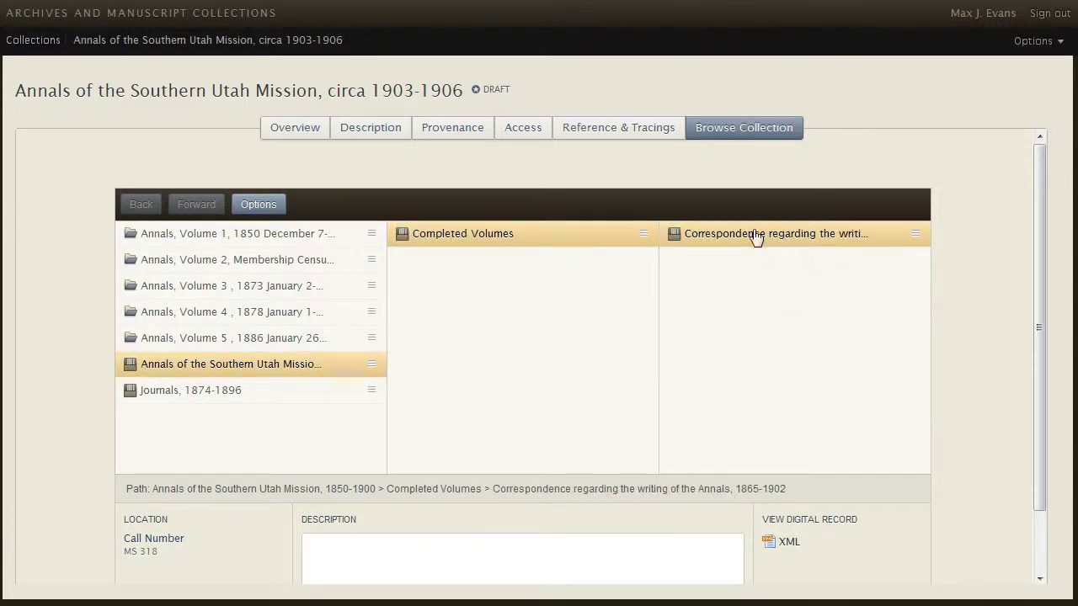
Step: Add a file titled "Letters to and from Brigham Young", dated 1865-1876, under the correspondence sub-series, and save it while making a copy
right_click(725, 240)
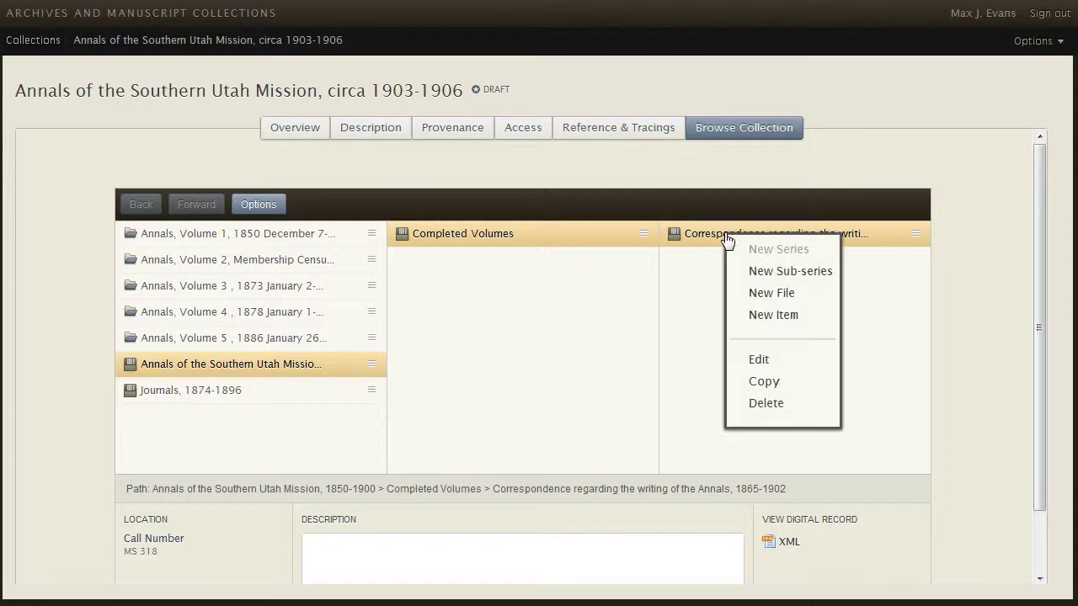
click(784, 294)
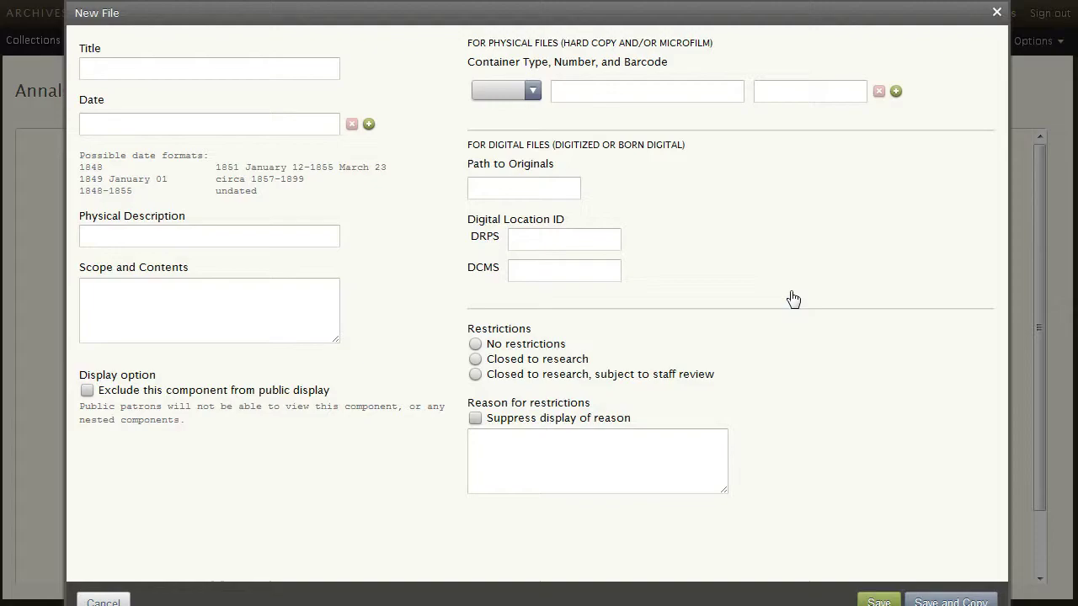
click(127, 66)
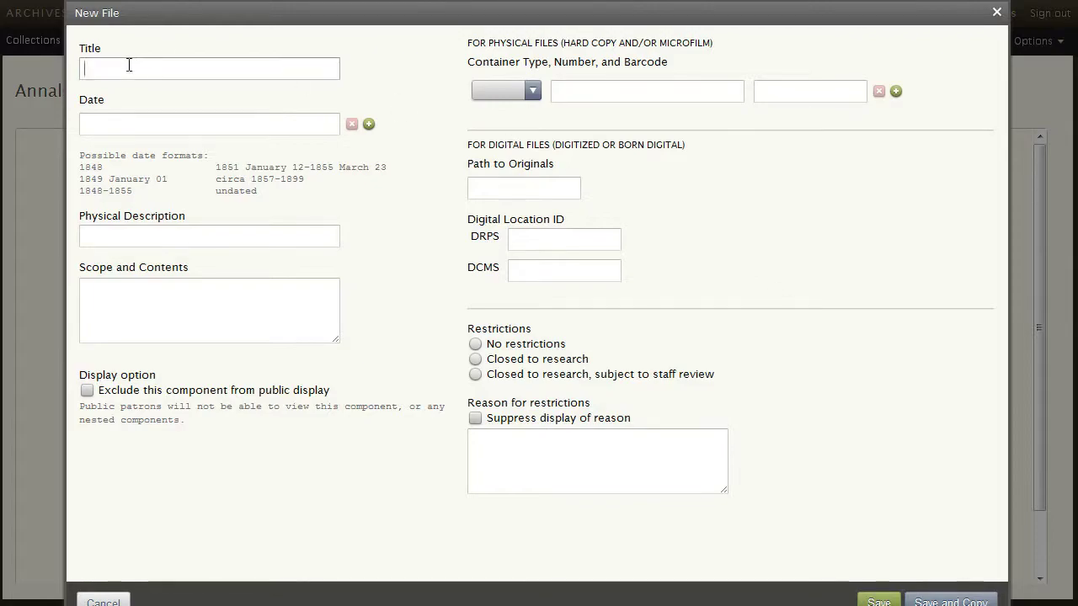
key(ctrl+v)
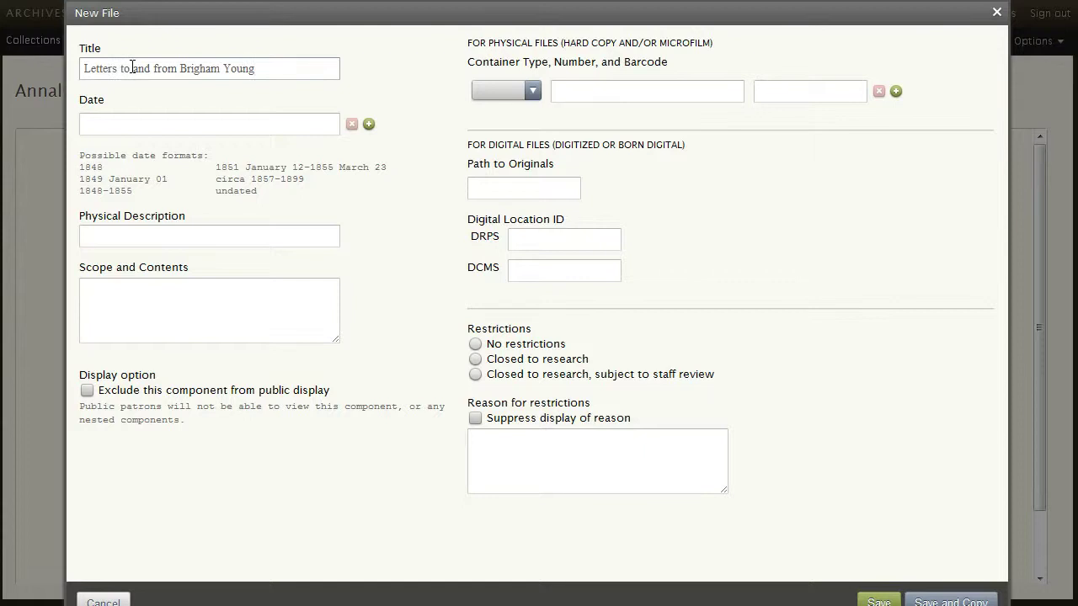
click(118, 124)
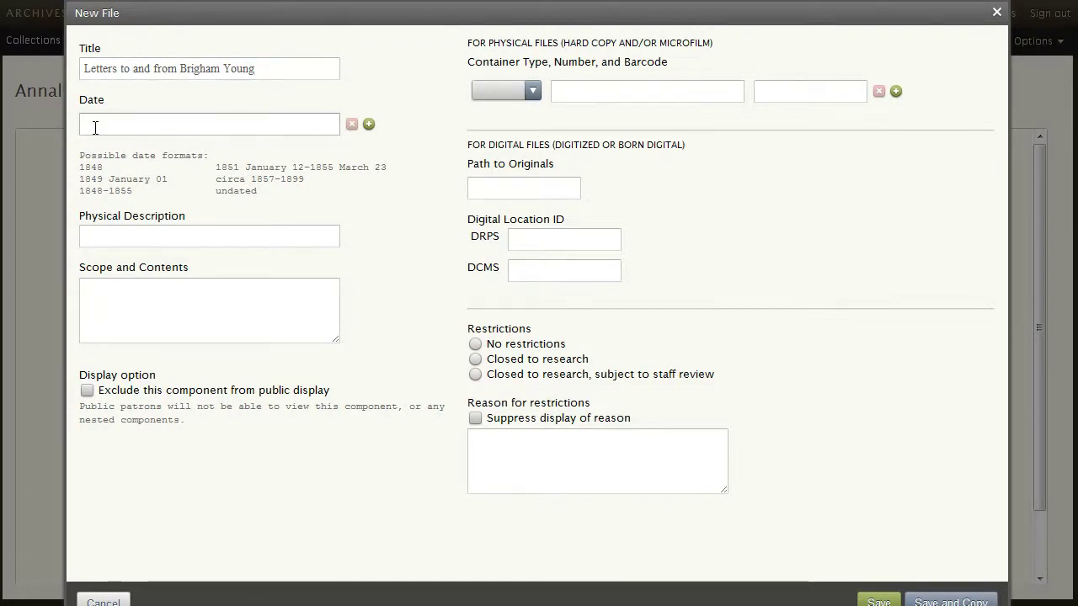
key(ctrl+v)
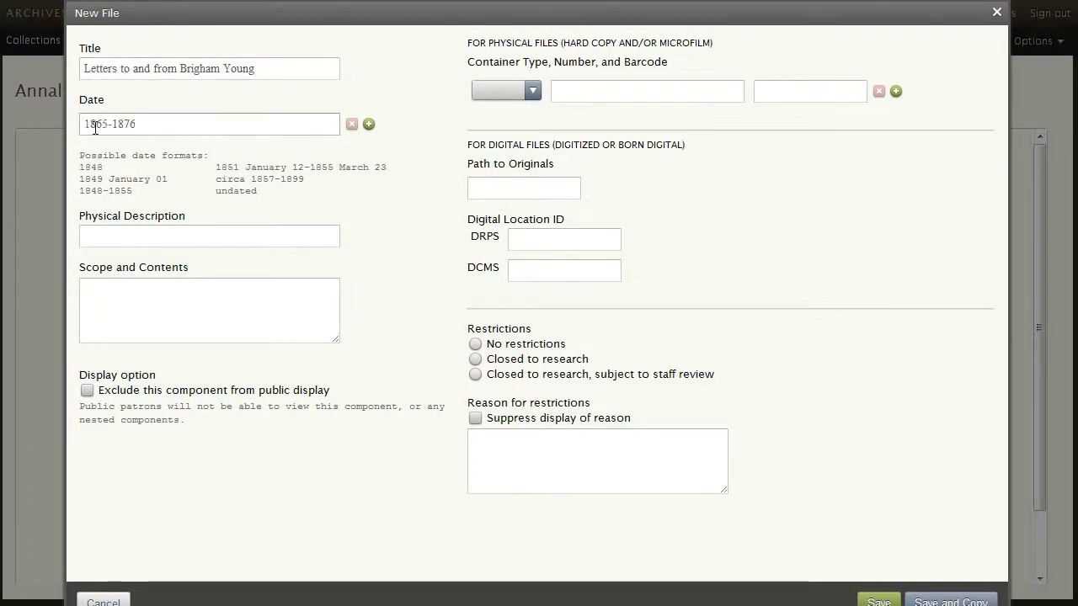
click(940, 602)
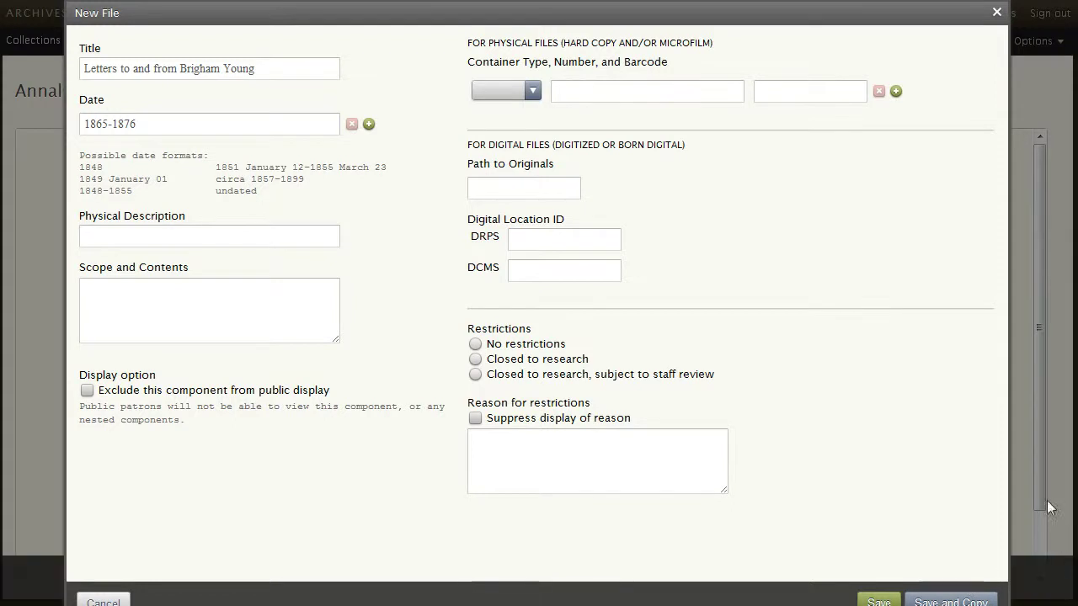
Step: Change the title of the copied file to "Letters to and from George A. Smith"
click(266, 71)
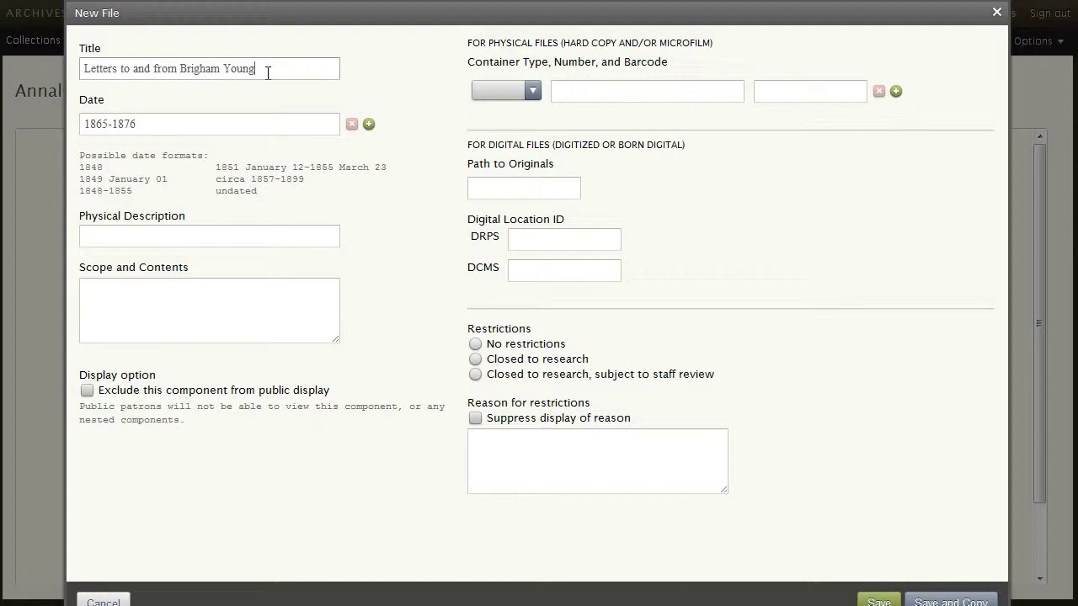
key(BackSpace)
key(BackSpace)
key(BackSpace)
key(BackSpace)
key(BackSpace)
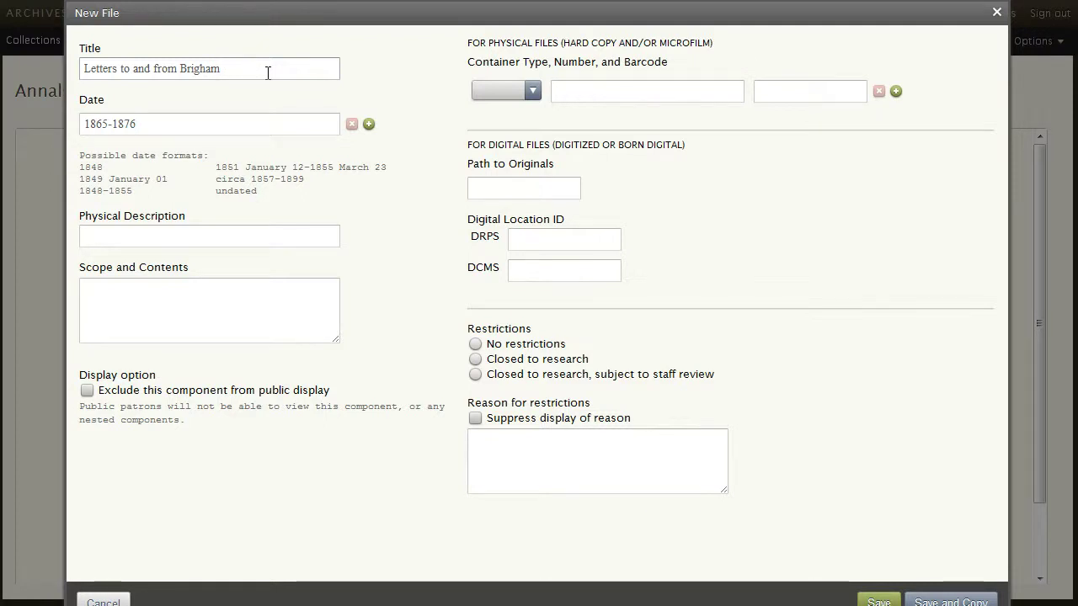
key(BackSpace)
key(BackSpace)
key(BackSpace)
key(BackSpace)
key(BackSpace)
key(BackSpace)
key(BackSpace)
text(Geor)
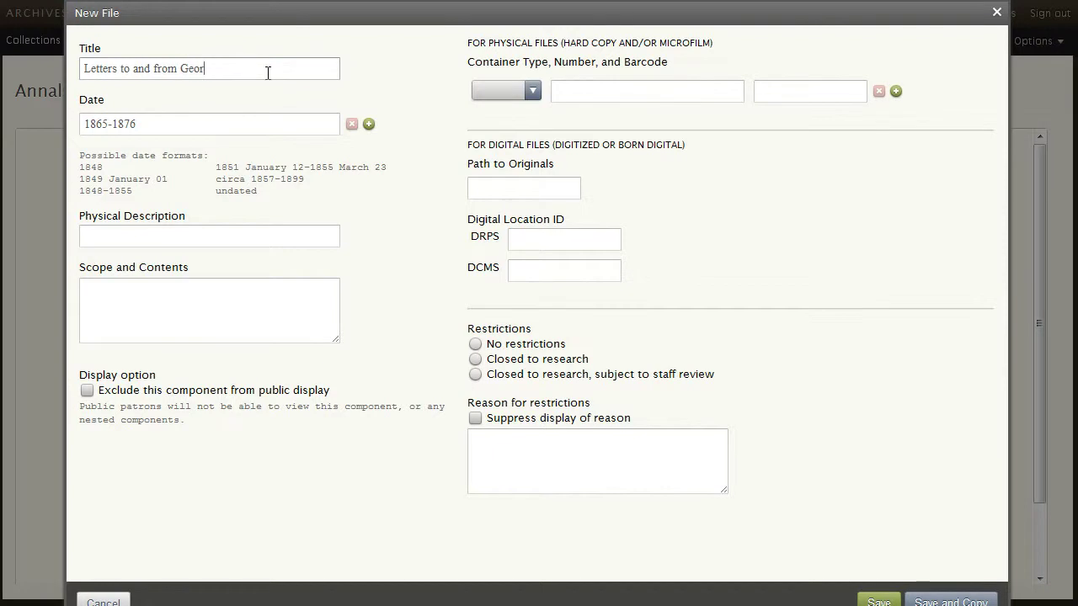
text(ge A. Smith)
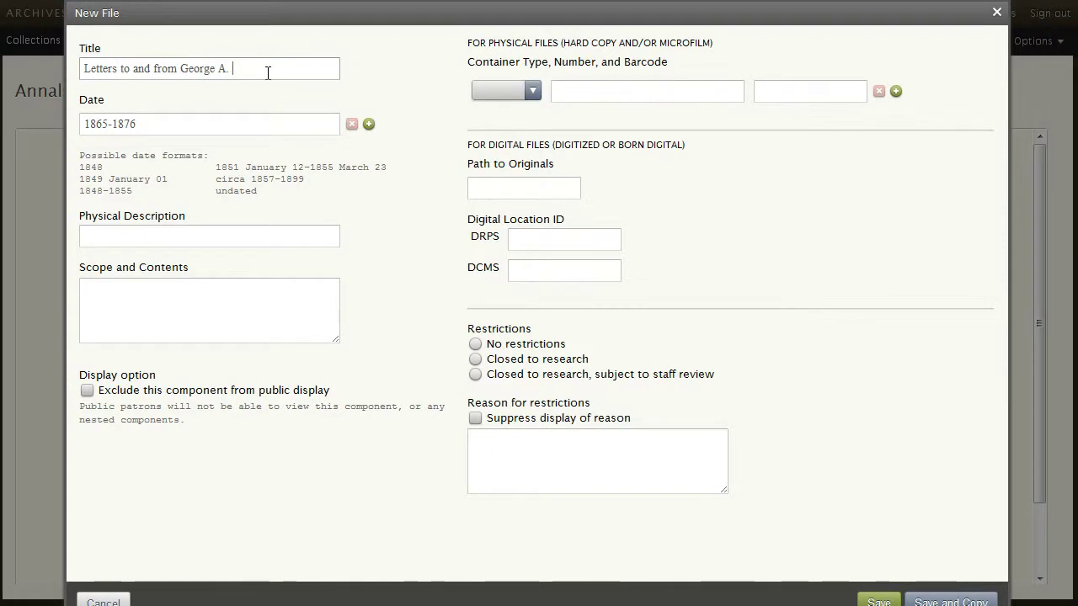
Step: Set the copied file's date to 1865-1902, save it, and return to the Completed Volumes sub-series
triple_click(140, 123)
key(ctrl+v)
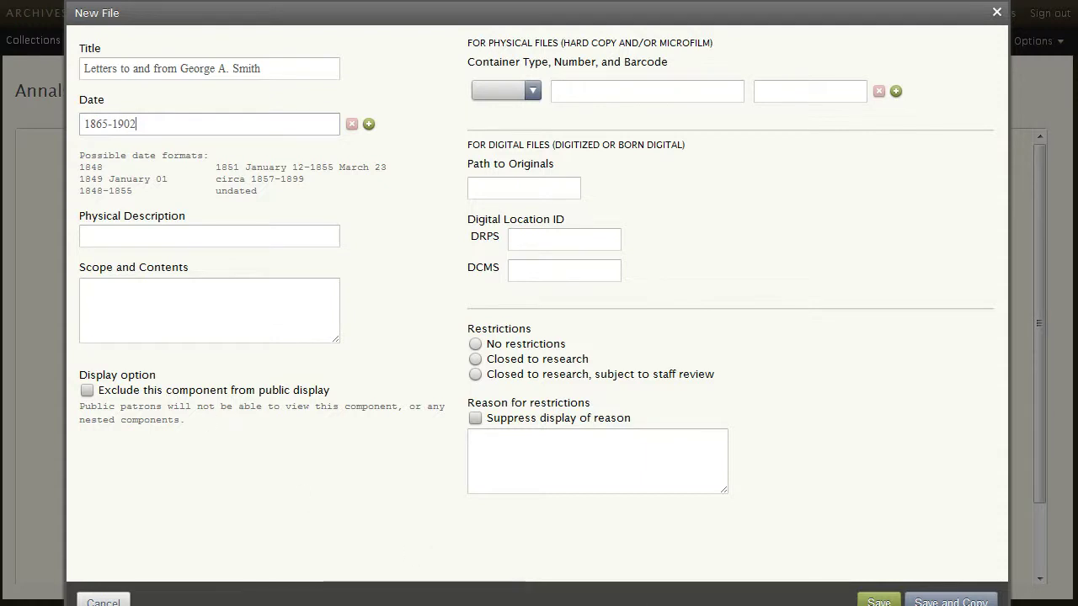
click(879, 602)
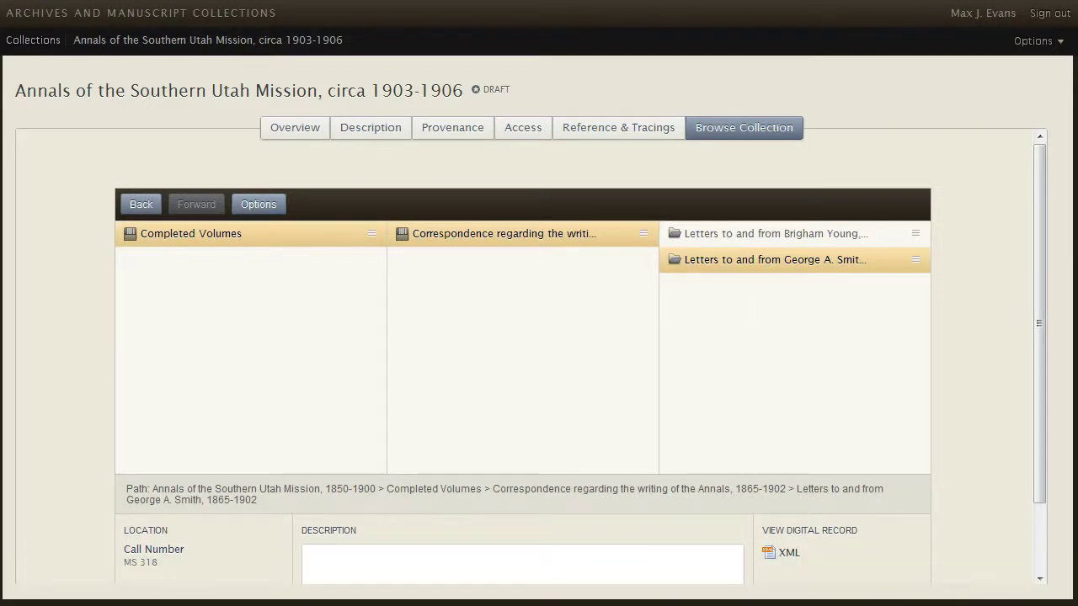
click(250, 239)
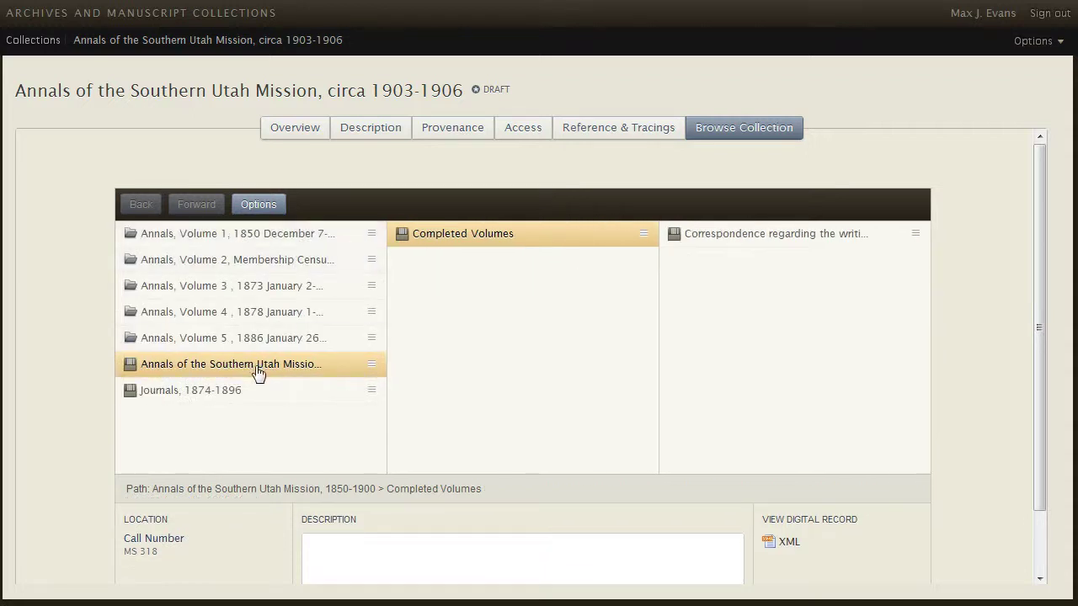
Step: Add a file titled "Volume A", dated 1876-1886, under the Journals, 1874-1896 series, and save it while making a copy
click(258, 371)
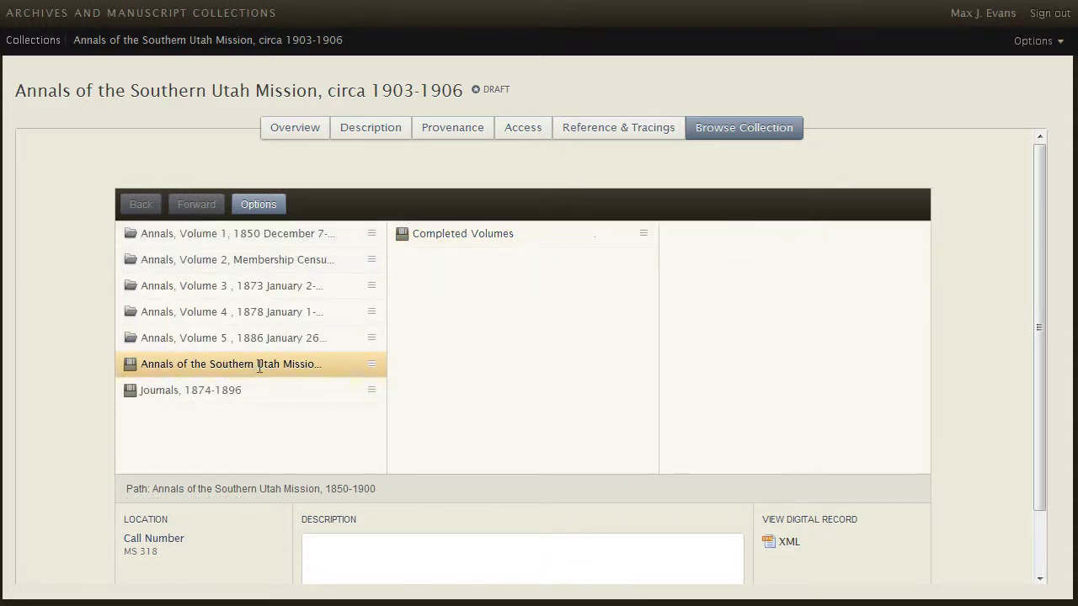
click(216, 393)
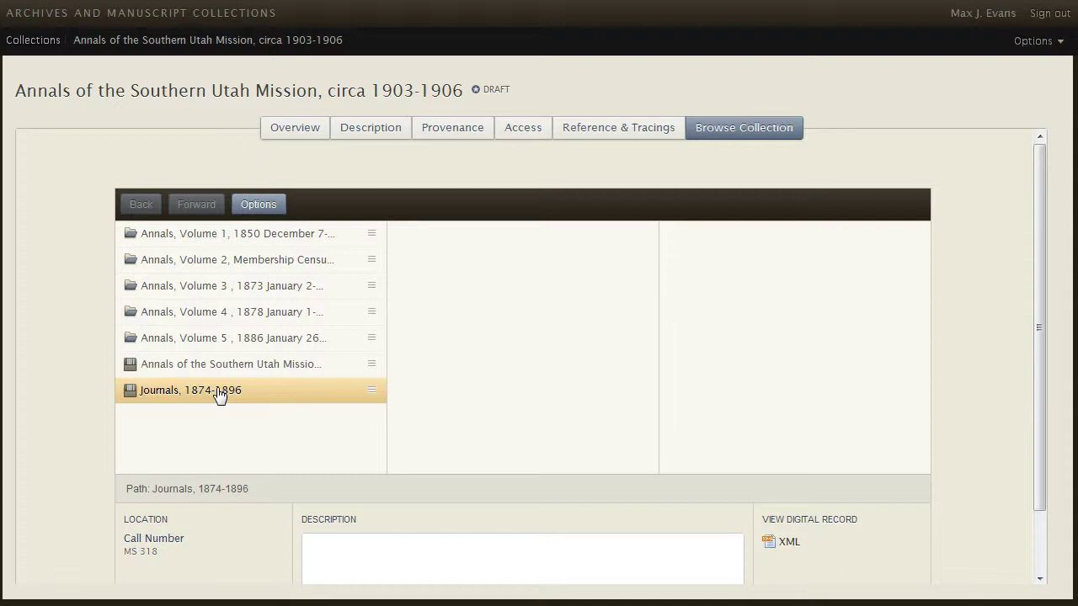
click(260, 206)
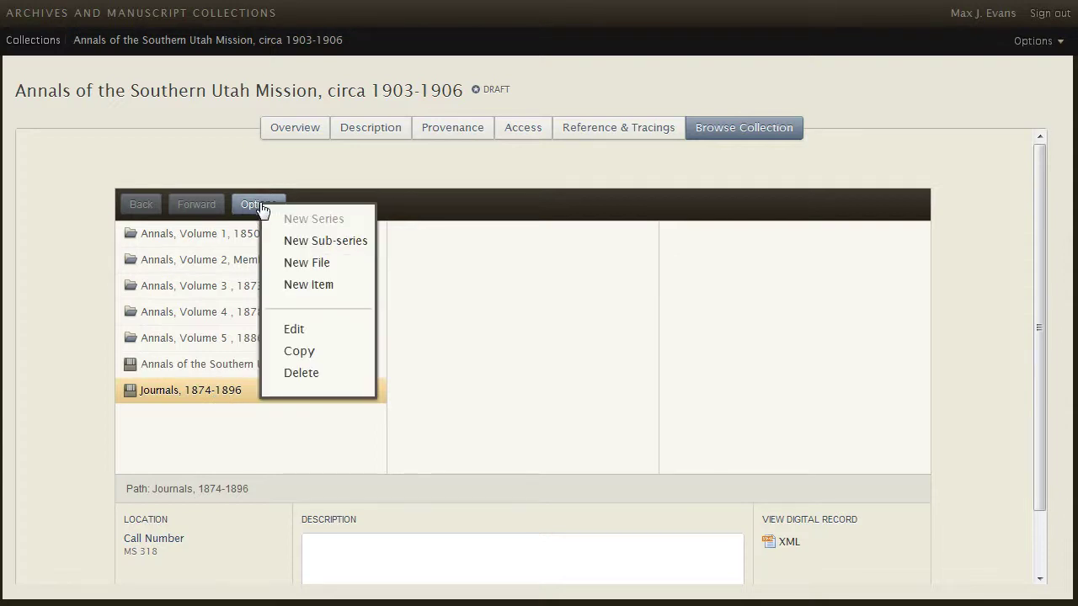
click(321, 265)
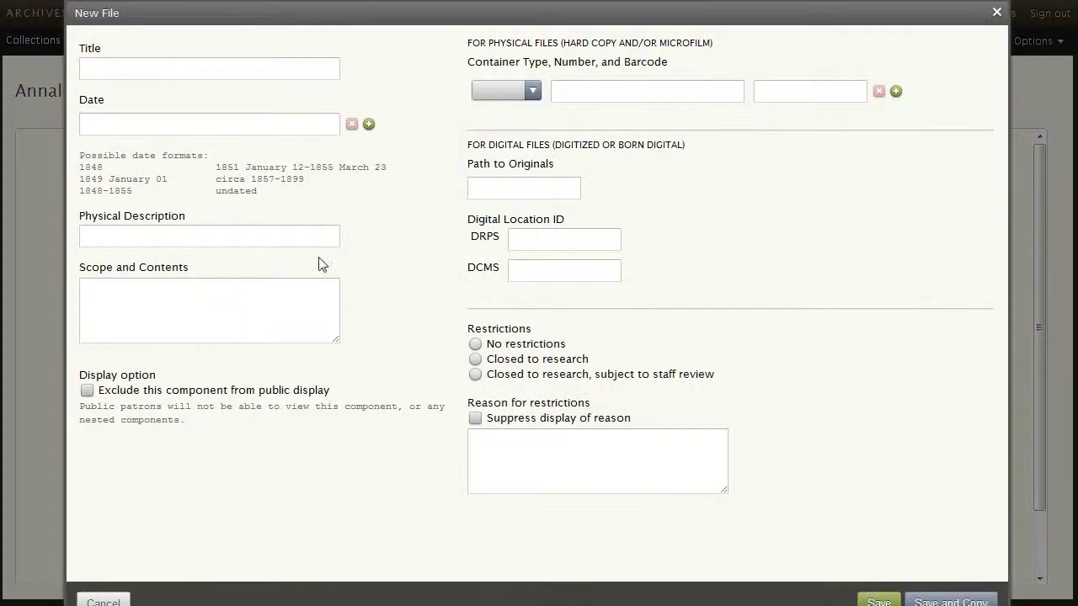
click(105, 68)
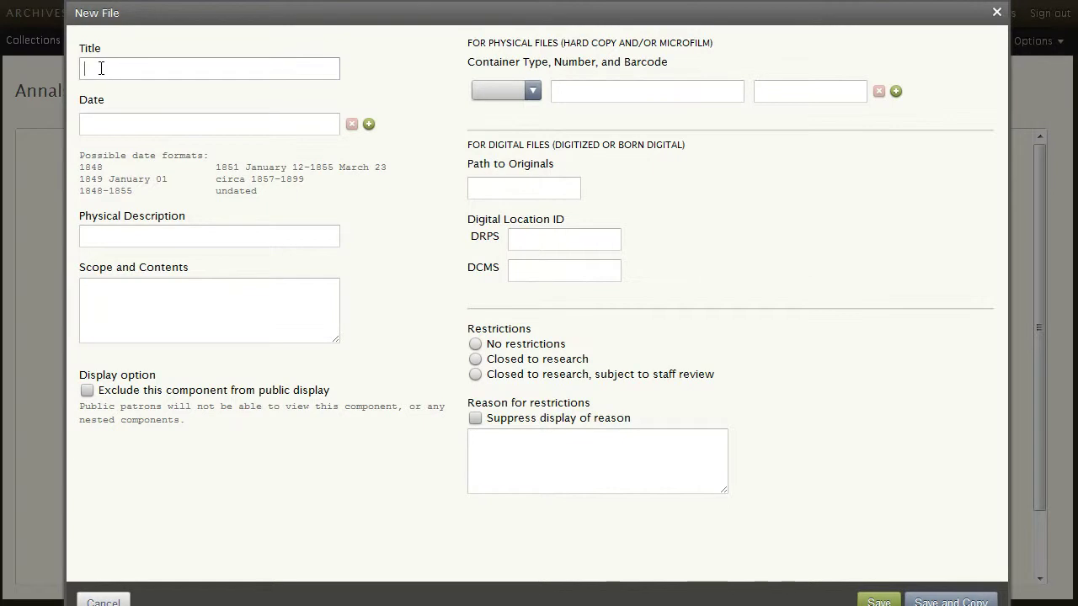
text(Volume A)
click(122, 124)
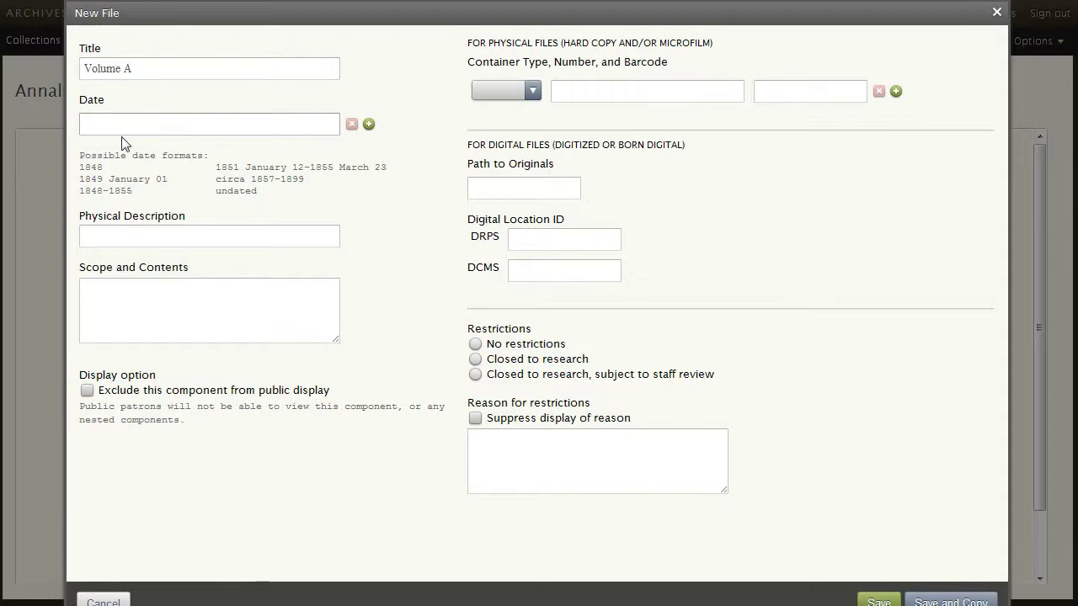
text(1876-1886)
click(951, 601)
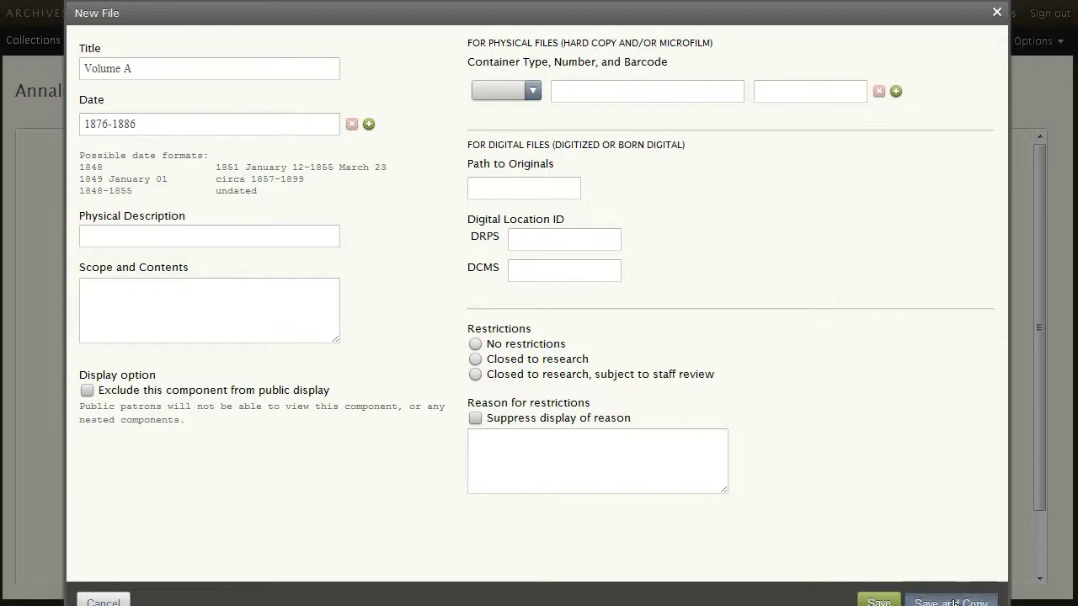
Step: Change the copied file's title to "Volume B" and its date to 1886-1889, and save it while making another copy
click(142, 70)
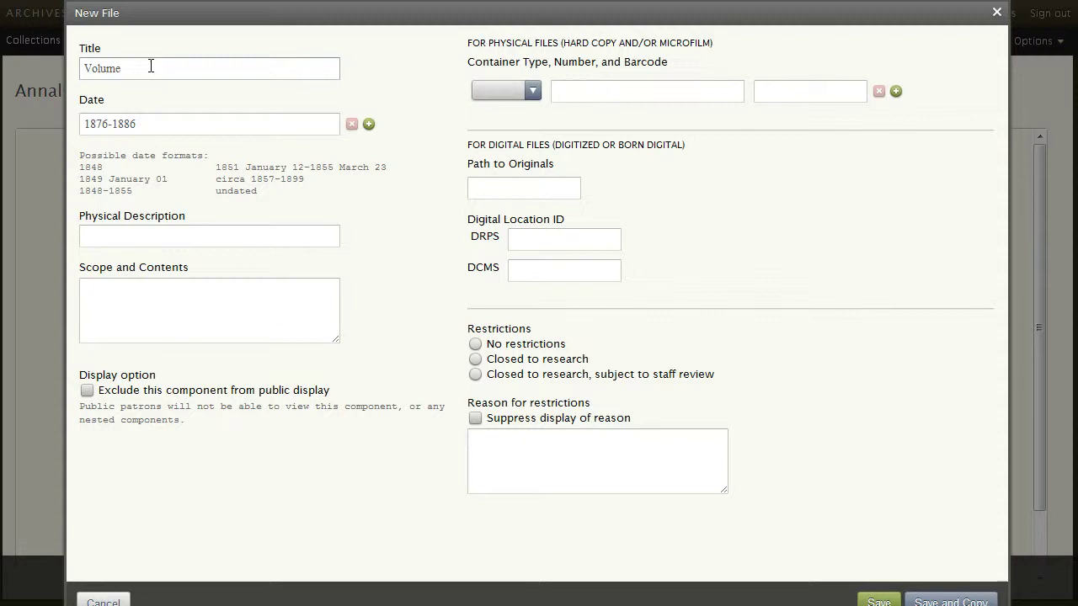
text(B)
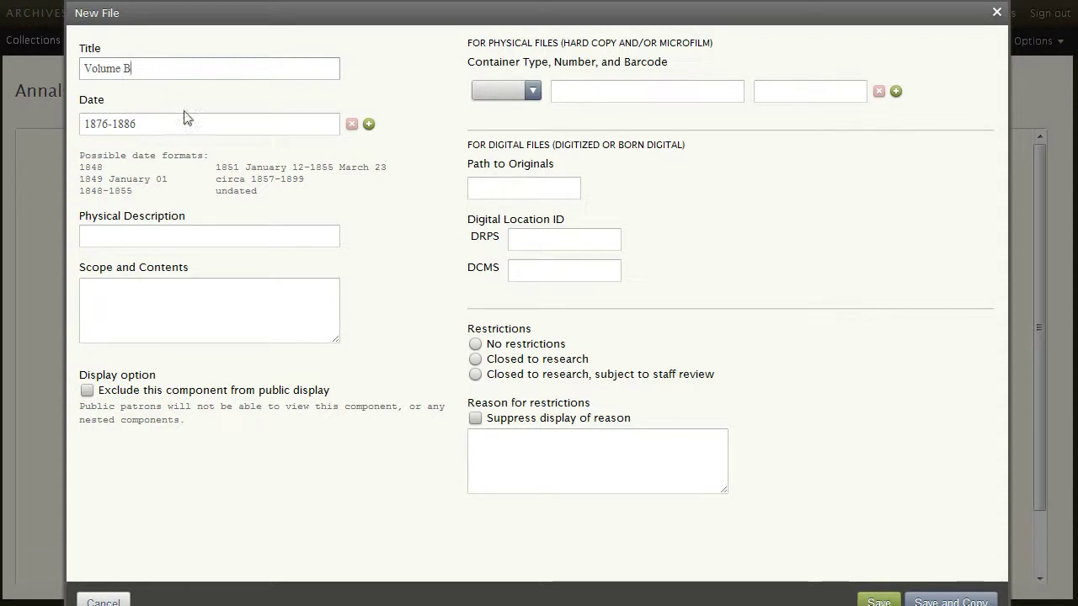
click(114, 125)
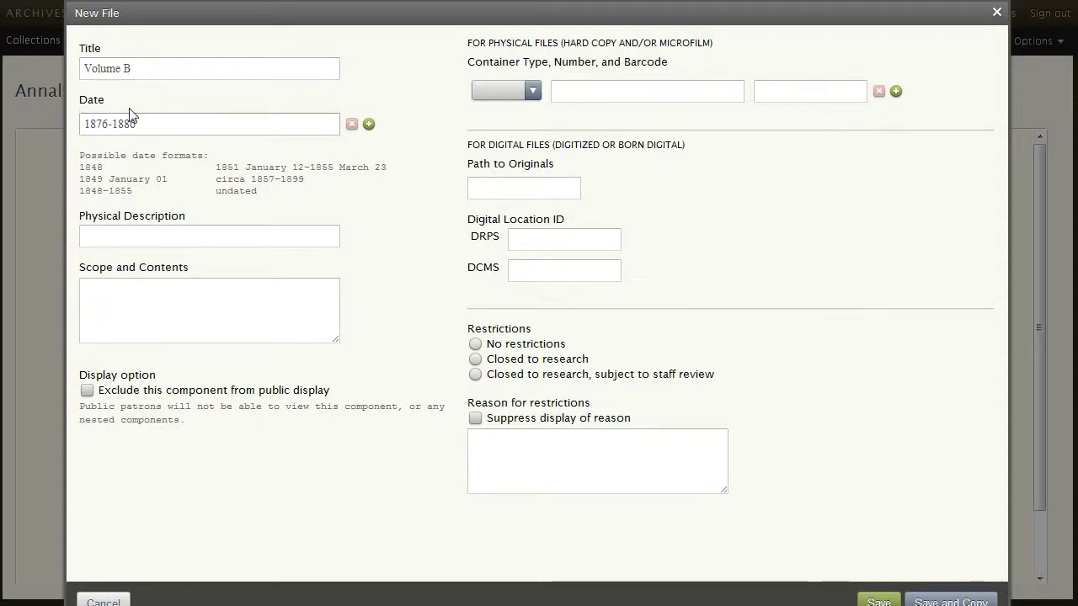
key(BackSpace)
key(BackSpace)
key(BackSpace)
key(BackSpace)
key(BackSpace)
click(946, 602)
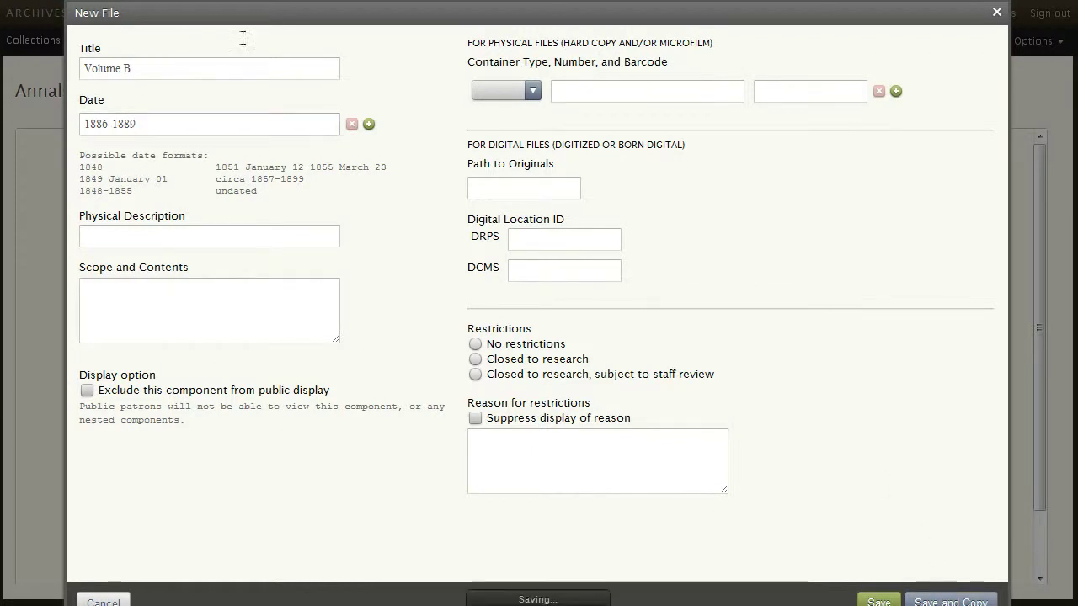
Step: Retitle the new copy "Volume C", set its date to 1890-1896, and save it
click(148, 70)
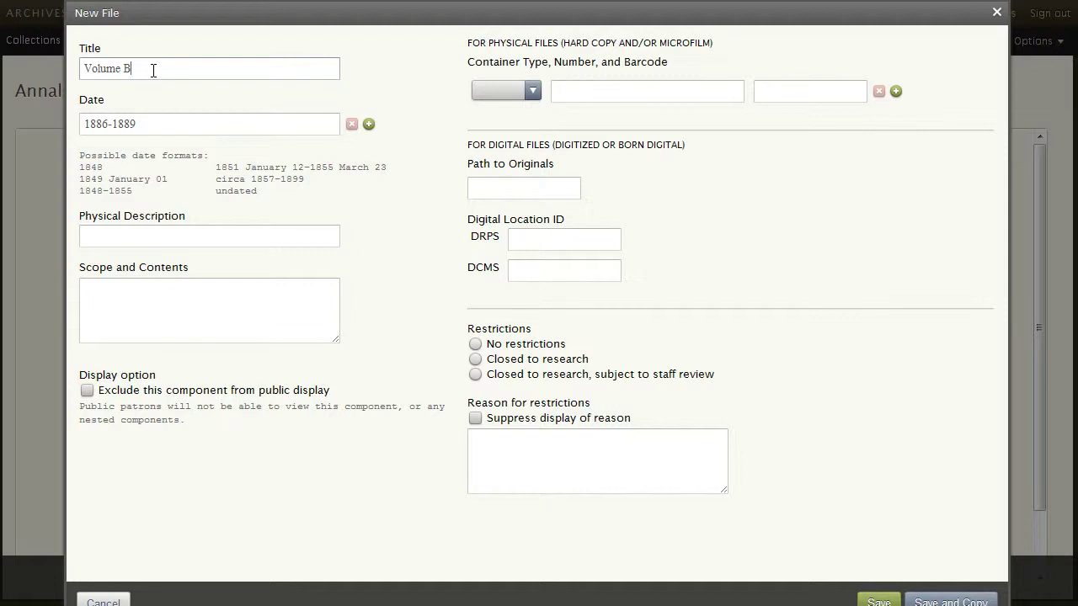
text(C)
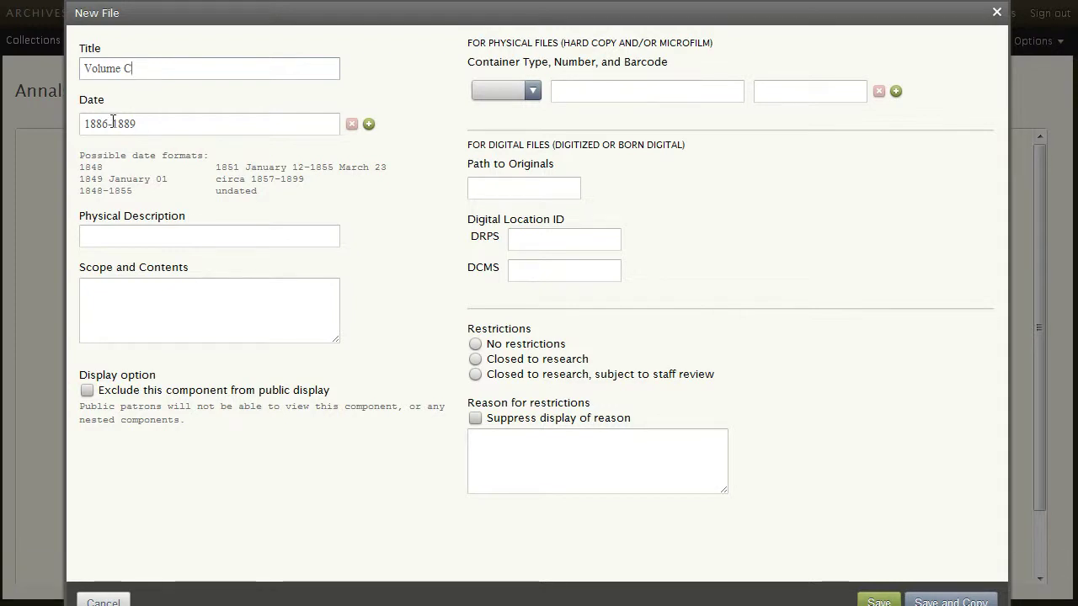
key(Tab)
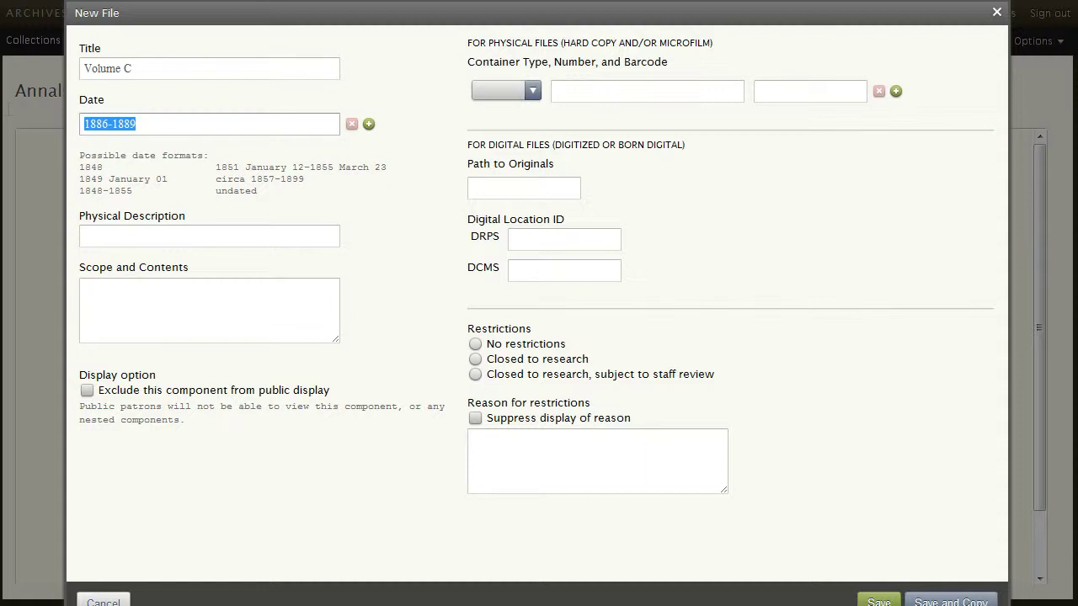
text(1890-)
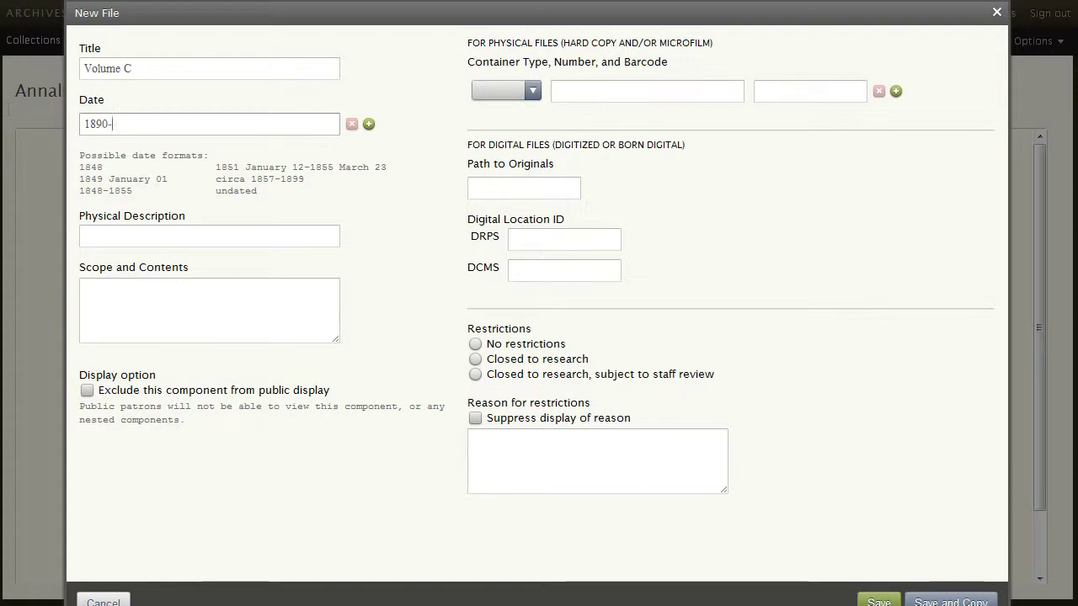
text(1896)
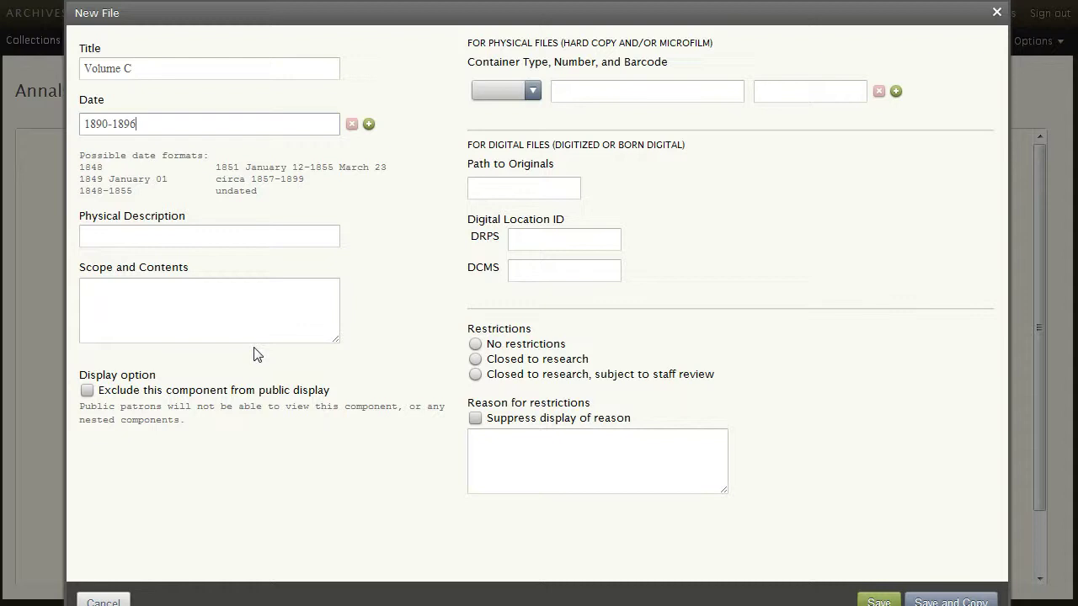
click(880, 601)
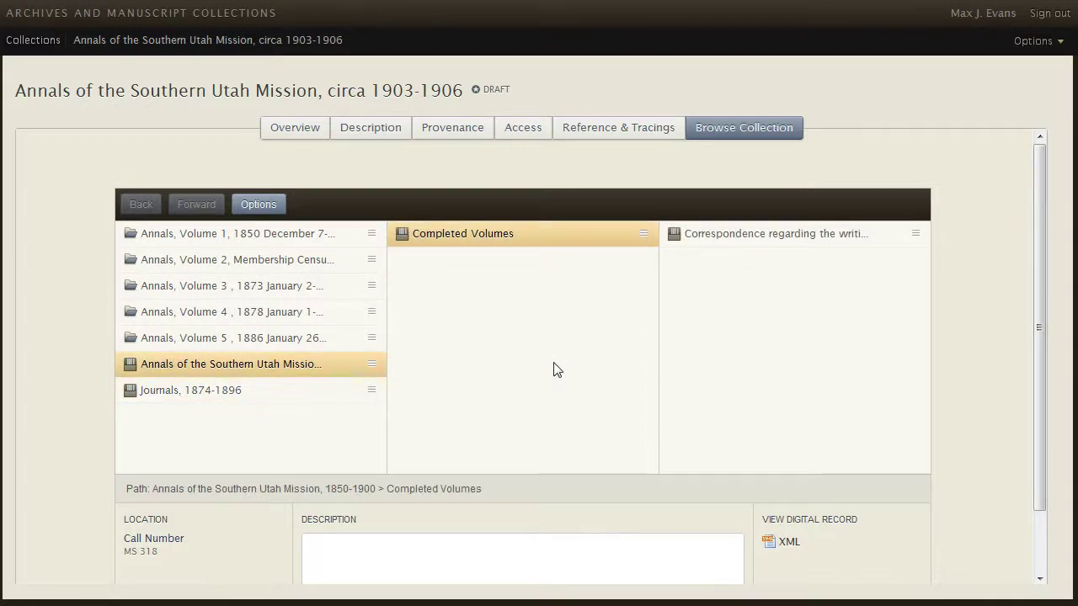
Step: Move the correspondence sub-series out of Completed Volumes, directly into the Annals of the Southern Utah Mission series
click(784, 236)
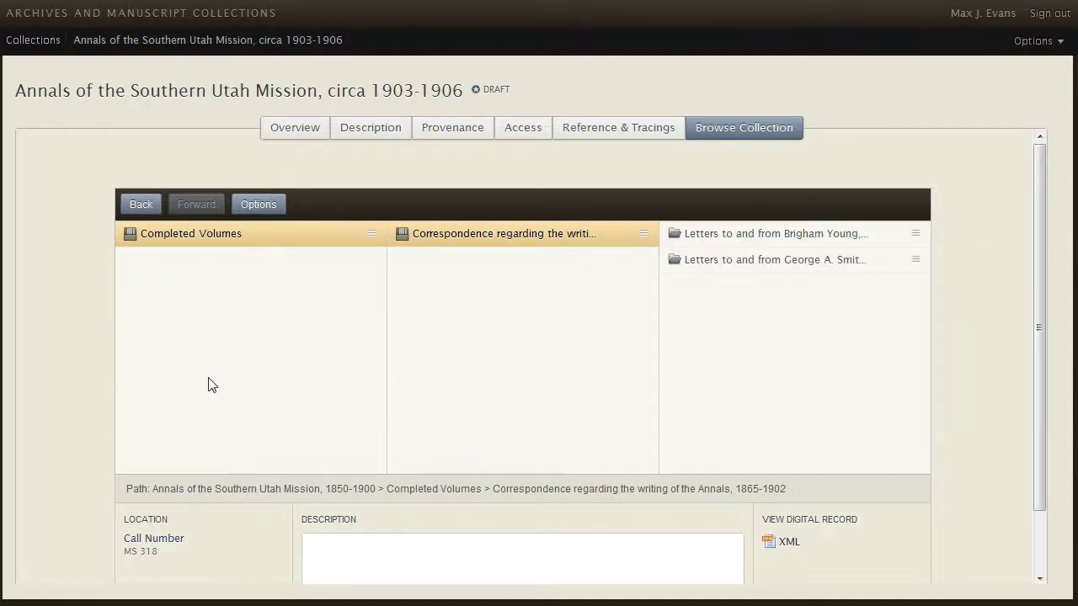
click(151, 204)
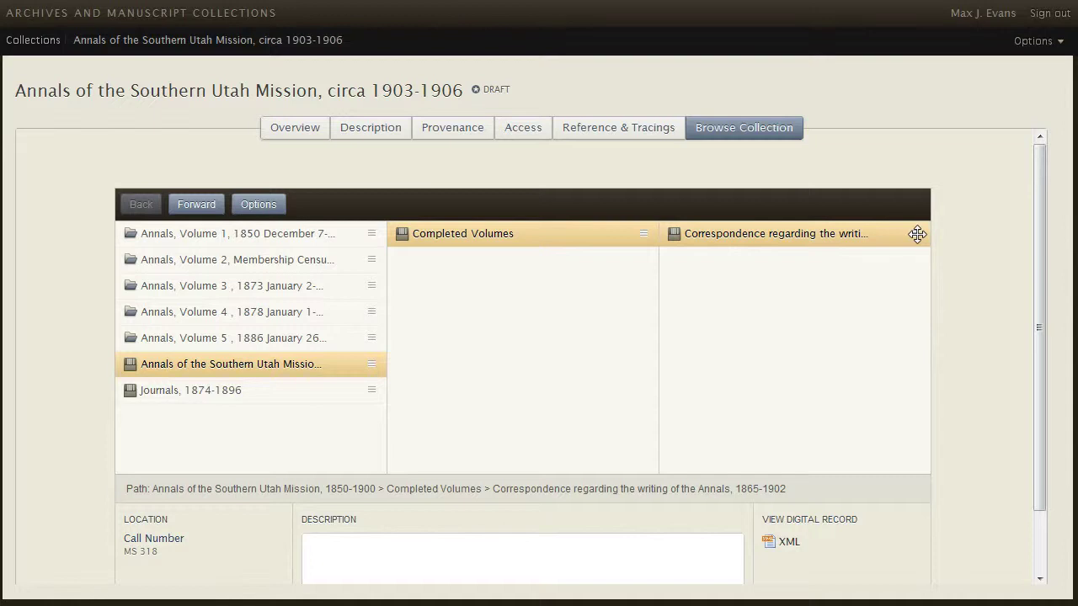
drag(916, 233, 645, 293)
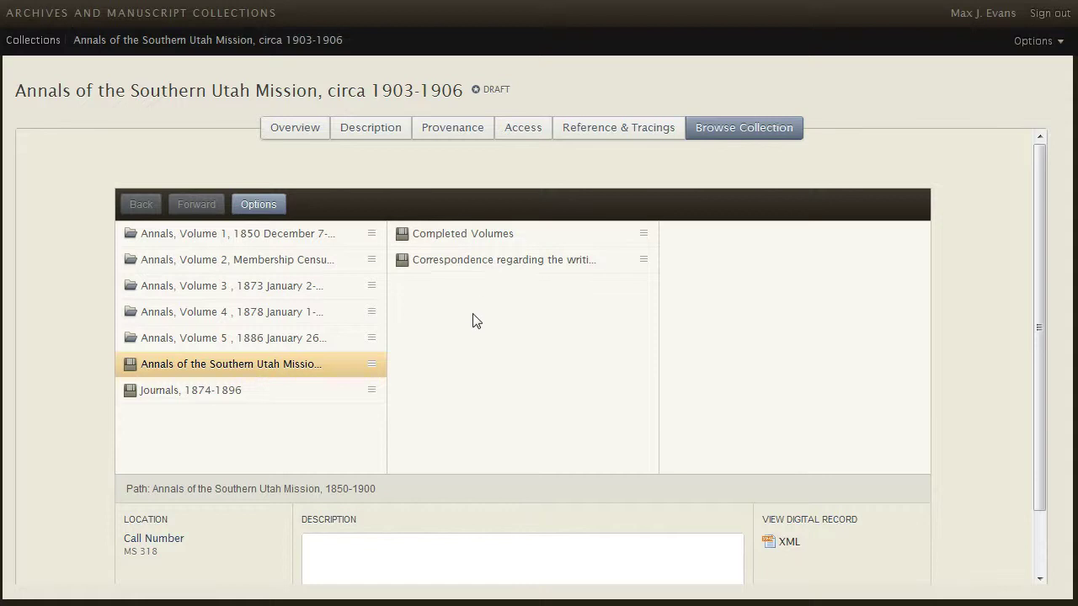
Step: Move the Annals, Volume 1 and Volume 2 files from the collection's top level into the Completed Volumes sub-series
click(168, 396)
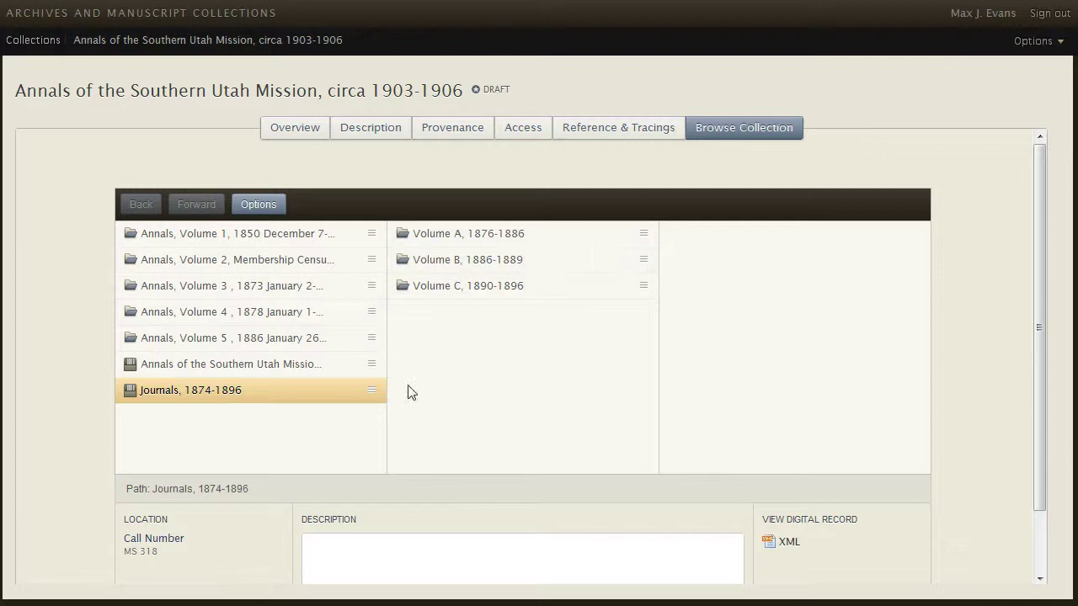
click(210, 365)
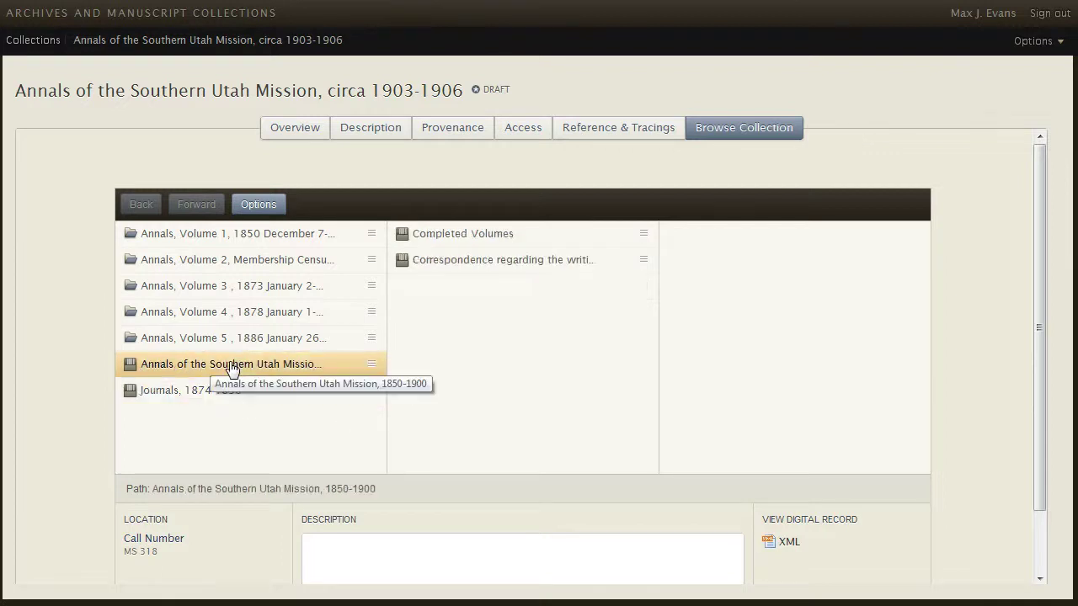
click(472, 236)
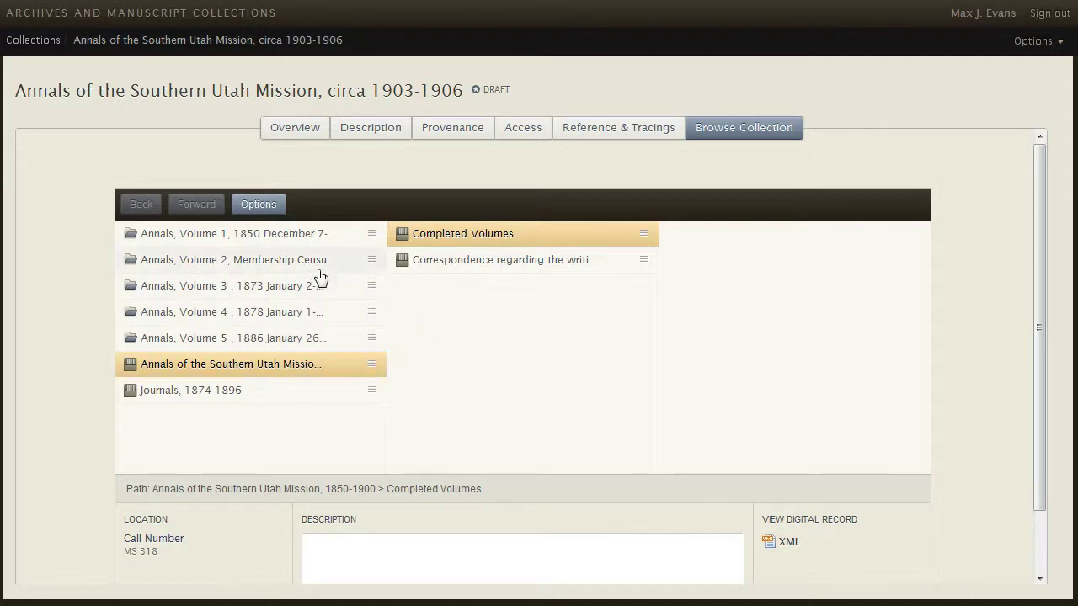
drag(372, 233, 512, 243)
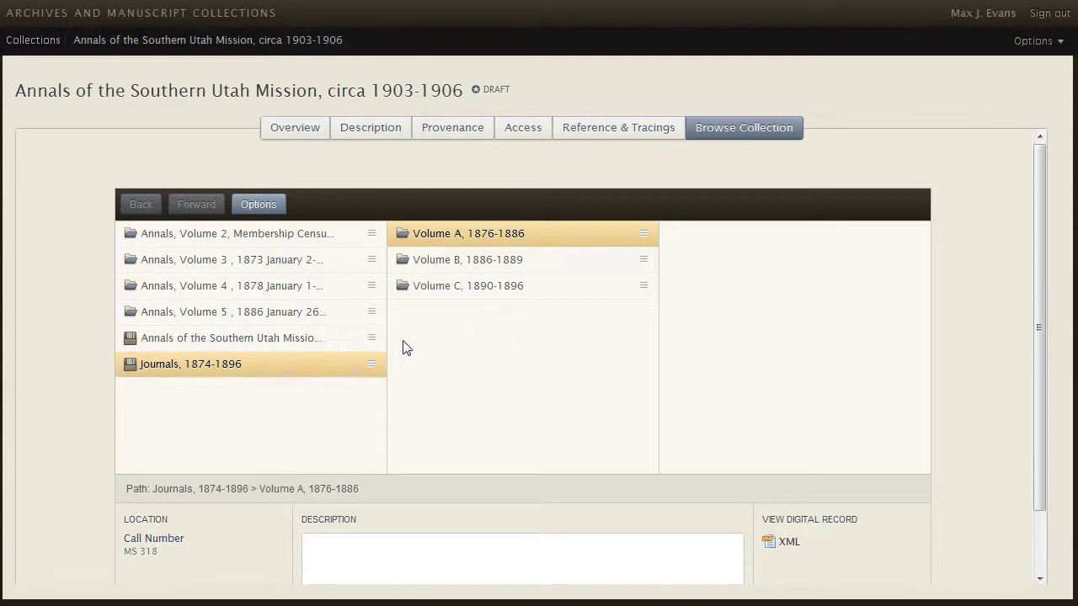
click(302, 341)
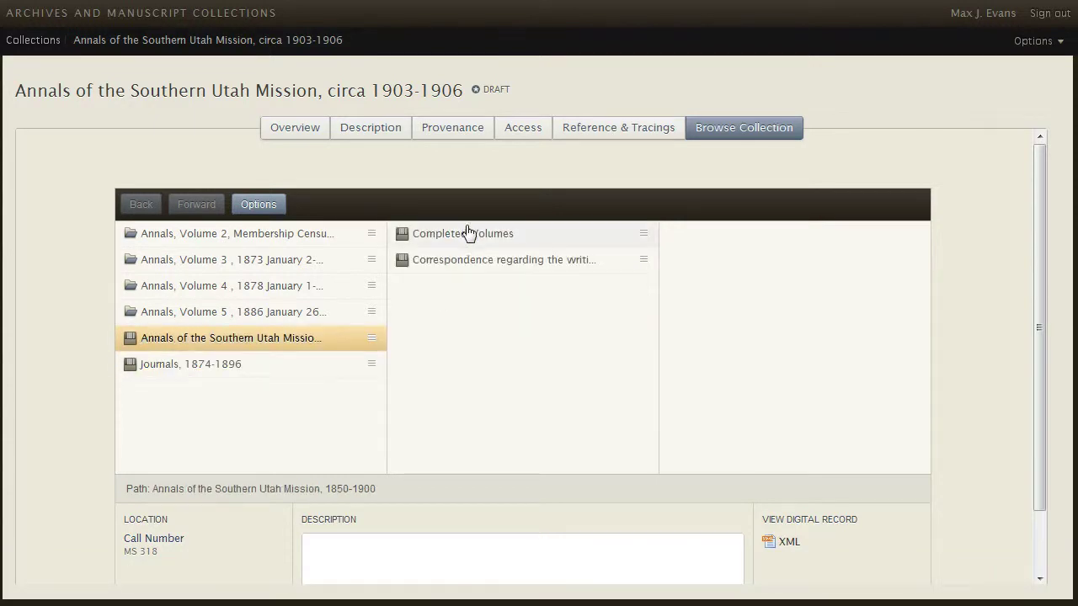
click(472, 238)
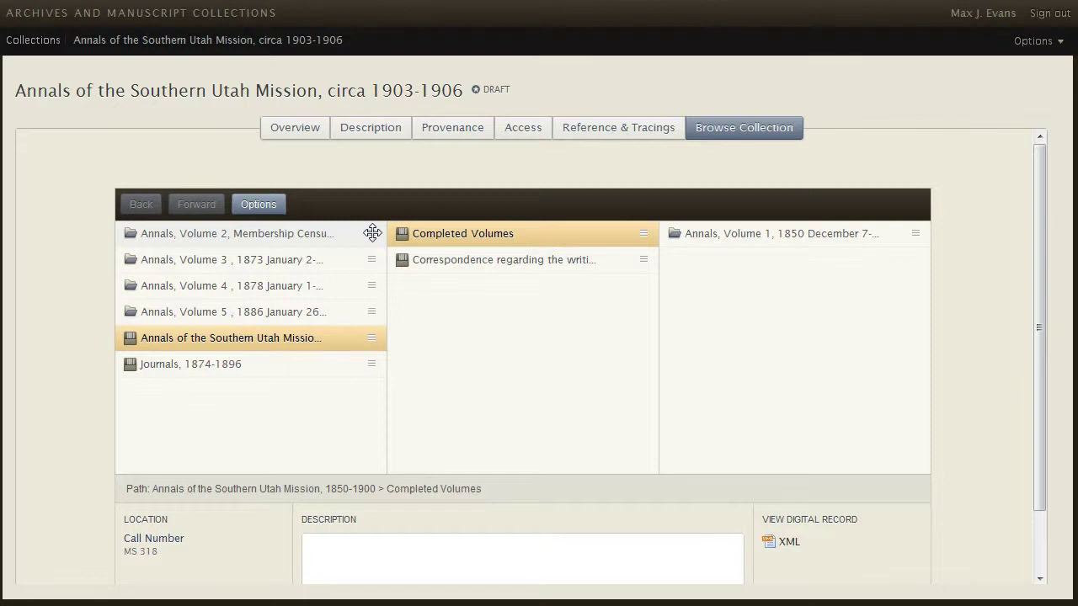
drag(372, 234, 768, 293)
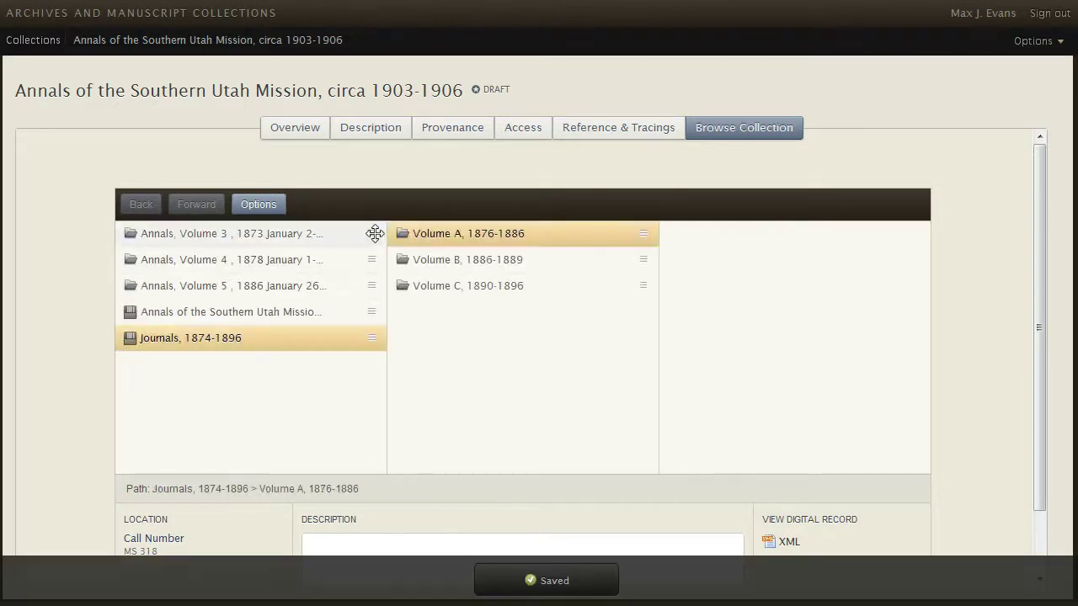
Step: Move the Annals, Volume 3, Volume 4 and Volume 5 files into the Completed Volumes sub-series
drag(373, 233, 446, 261)
click(283, 312)
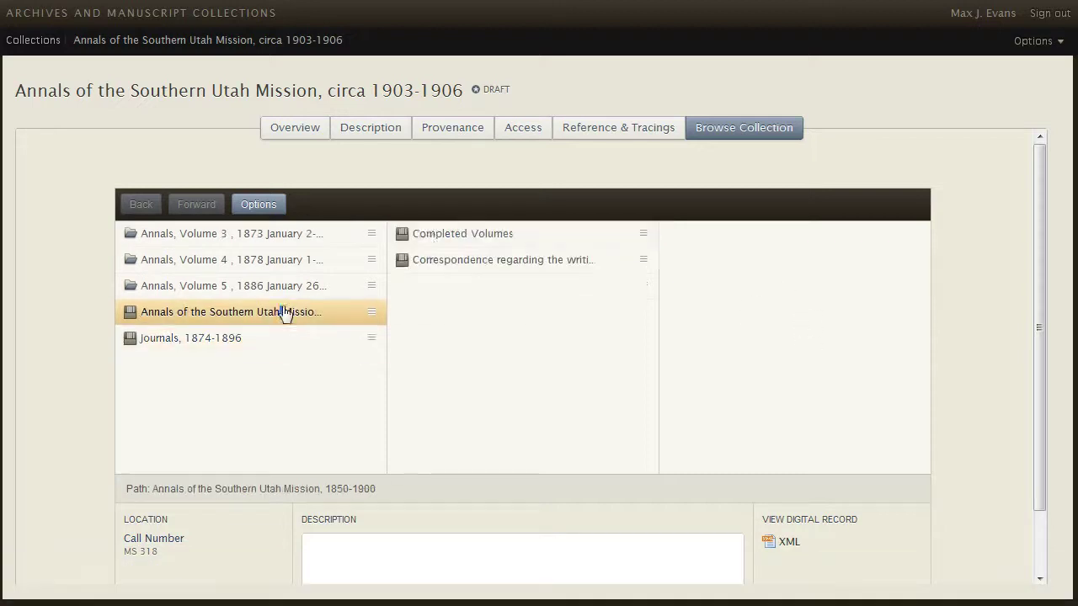
click(472, 233)
drag(372, 233, 752, 297)
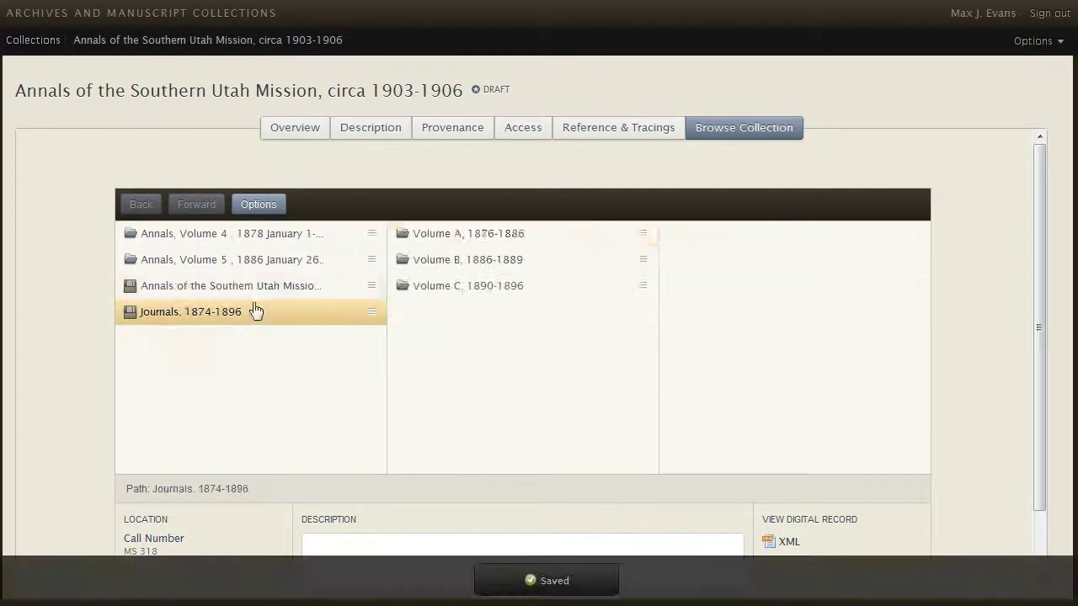
click(250, 289)
click(435, 237)
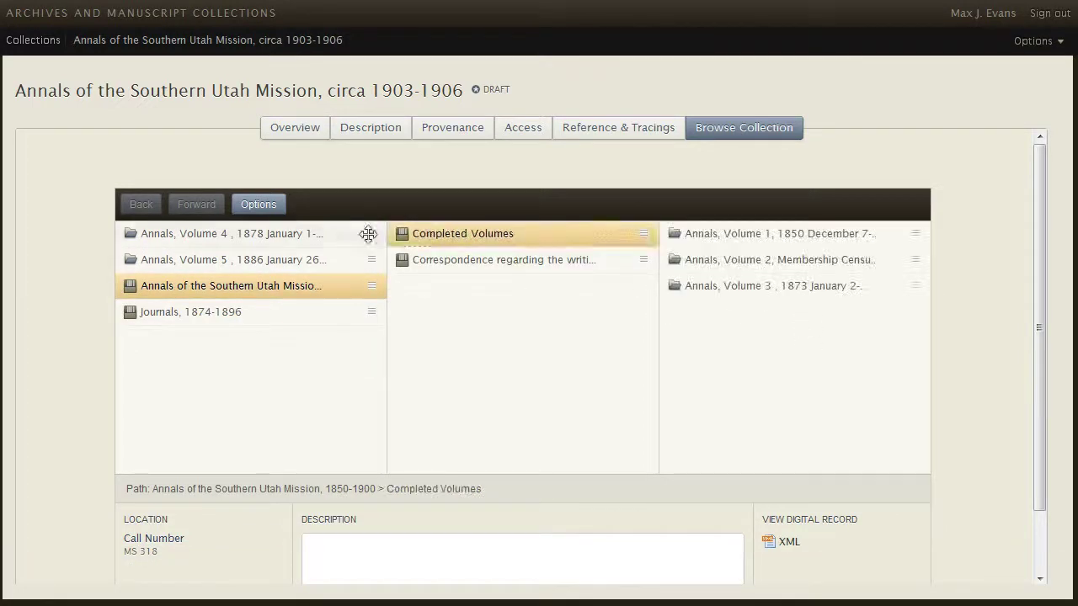
click(378, 257)
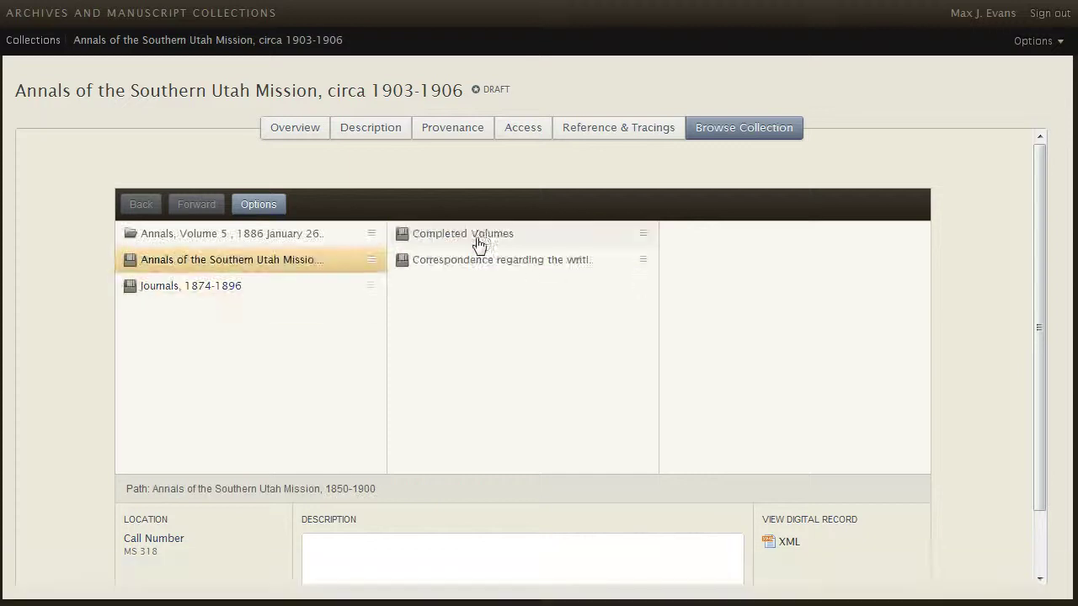
click(477, 240)
drag(385, 239, 884, 353)
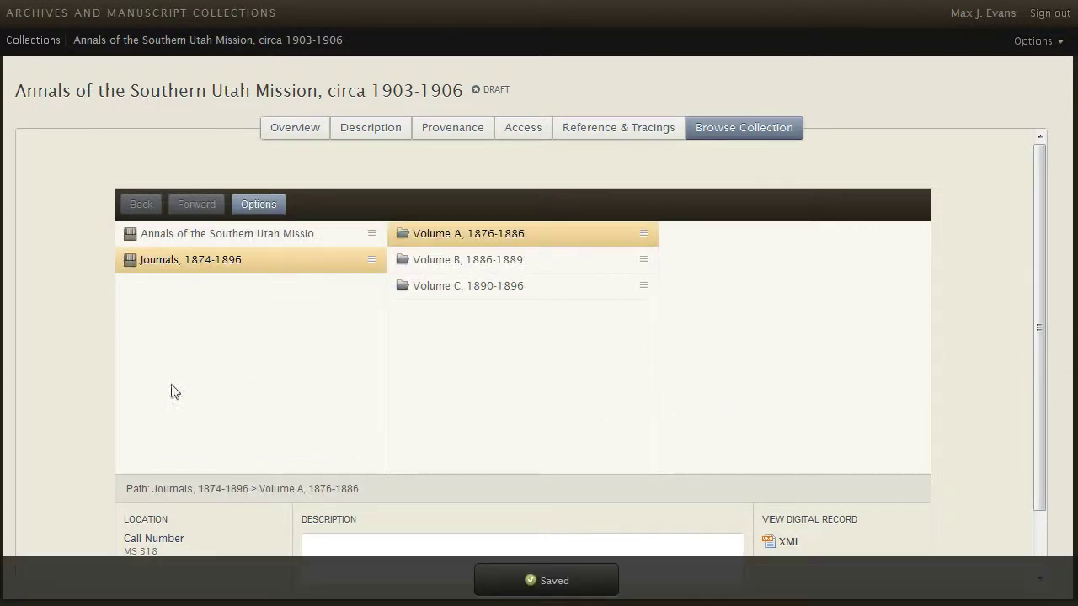
Step: Review the contents of the Journals series, the Annals series and its correspondence sub-series
click(155, 235)
click(165, 261)
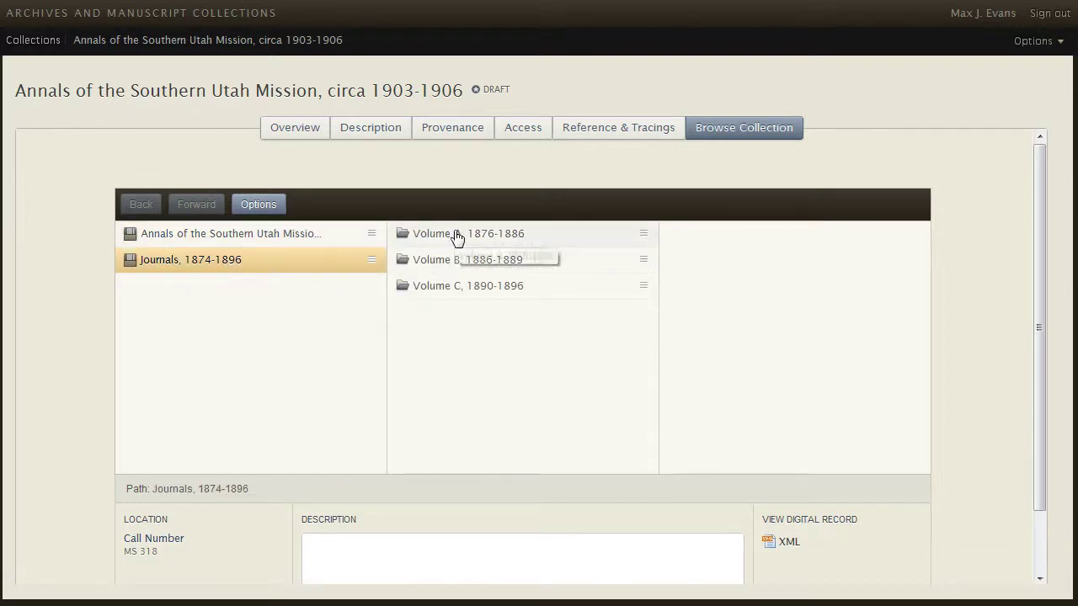
click(243, 242)
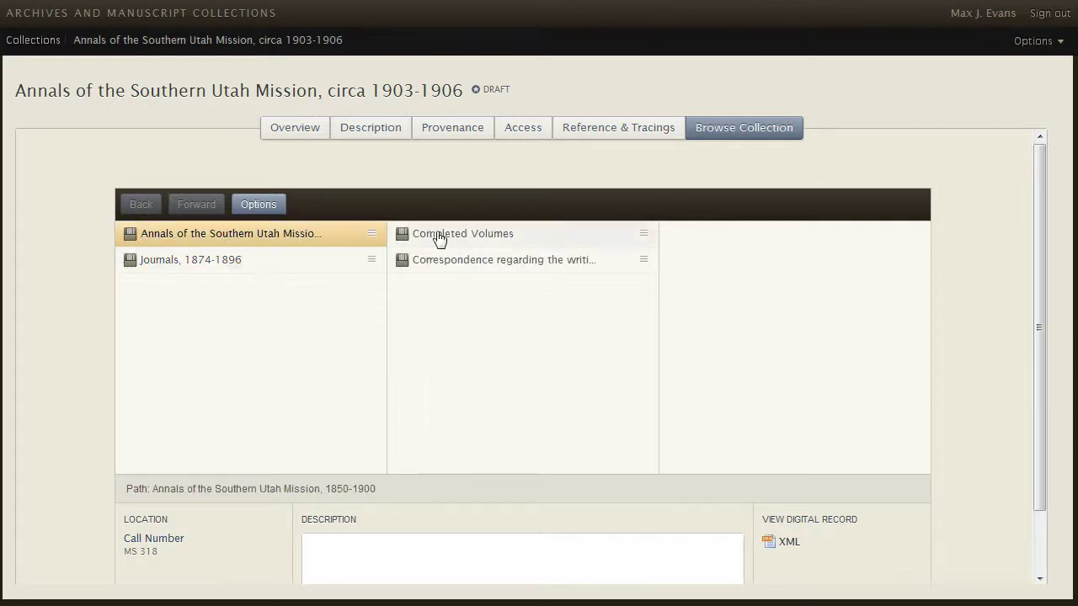
click(522, 261)
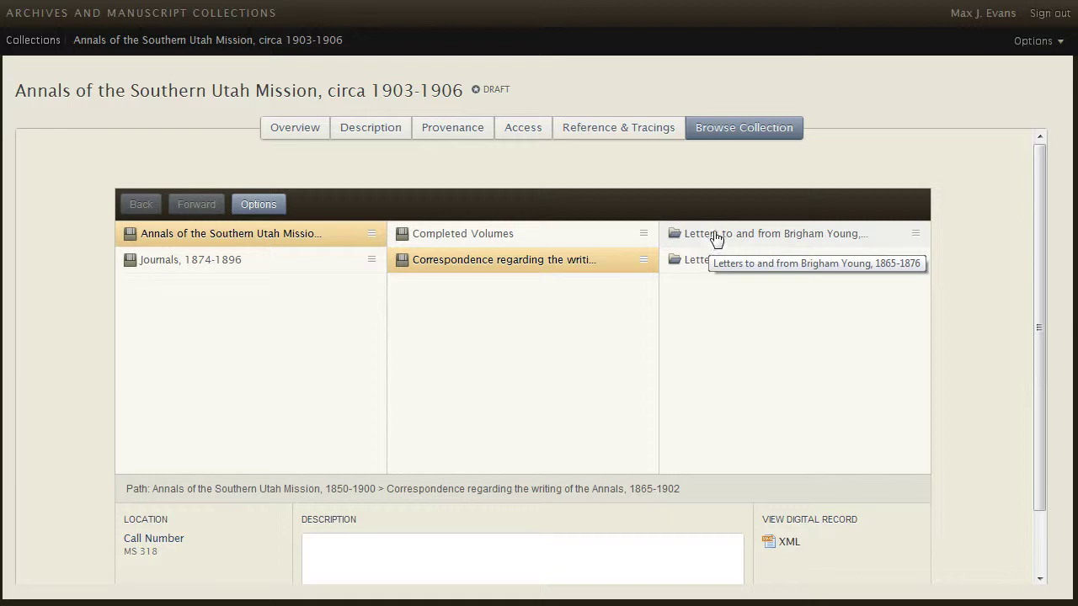
Step: Move Annals, Volume 5 above Volume 4 within Completed Volumes, and return it to the end of the list
click(431, 236)
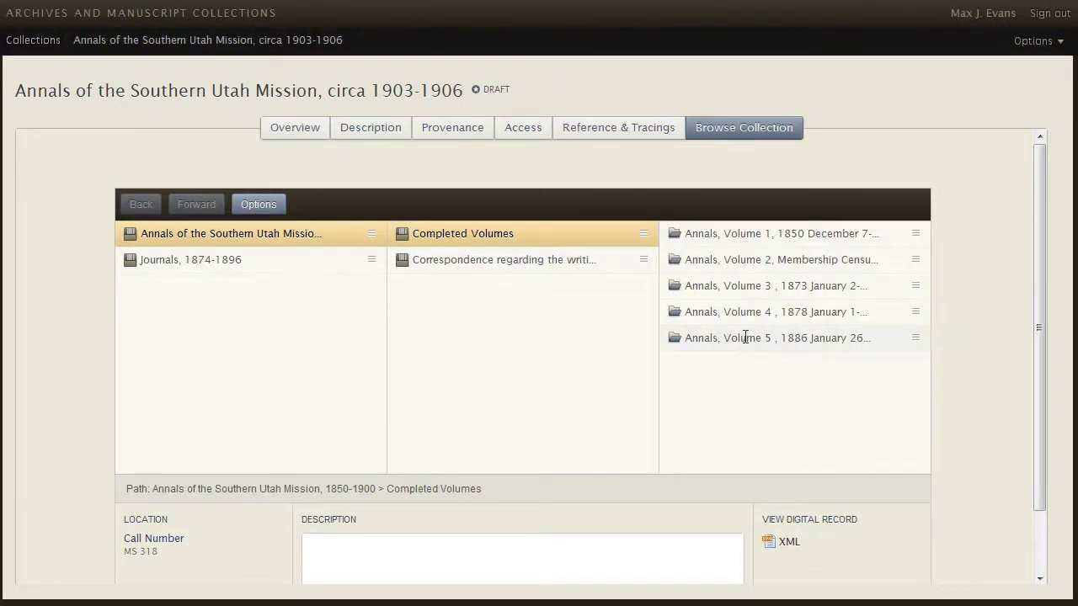
drag(745, 337, 758, 313)
click(815, 370)
drag(916, 338, 918, 312)
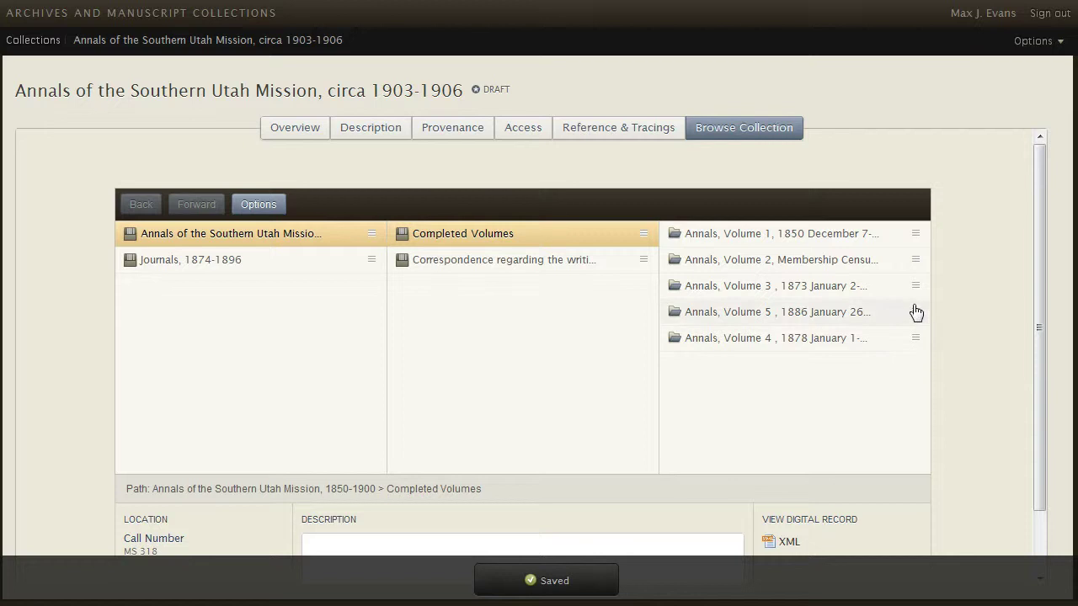
drag(915, 311, 915, 394)
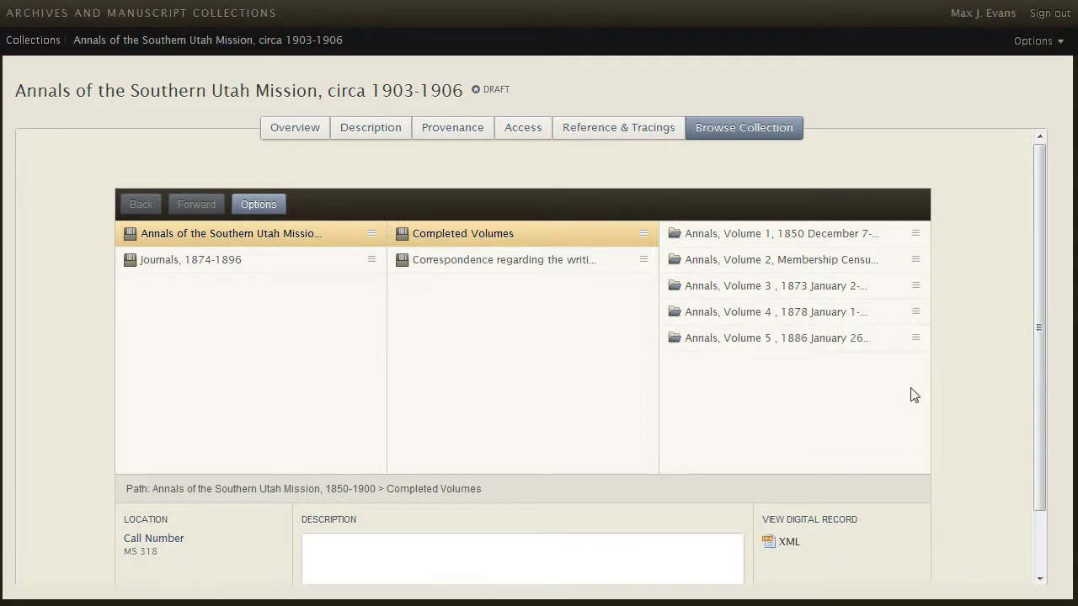